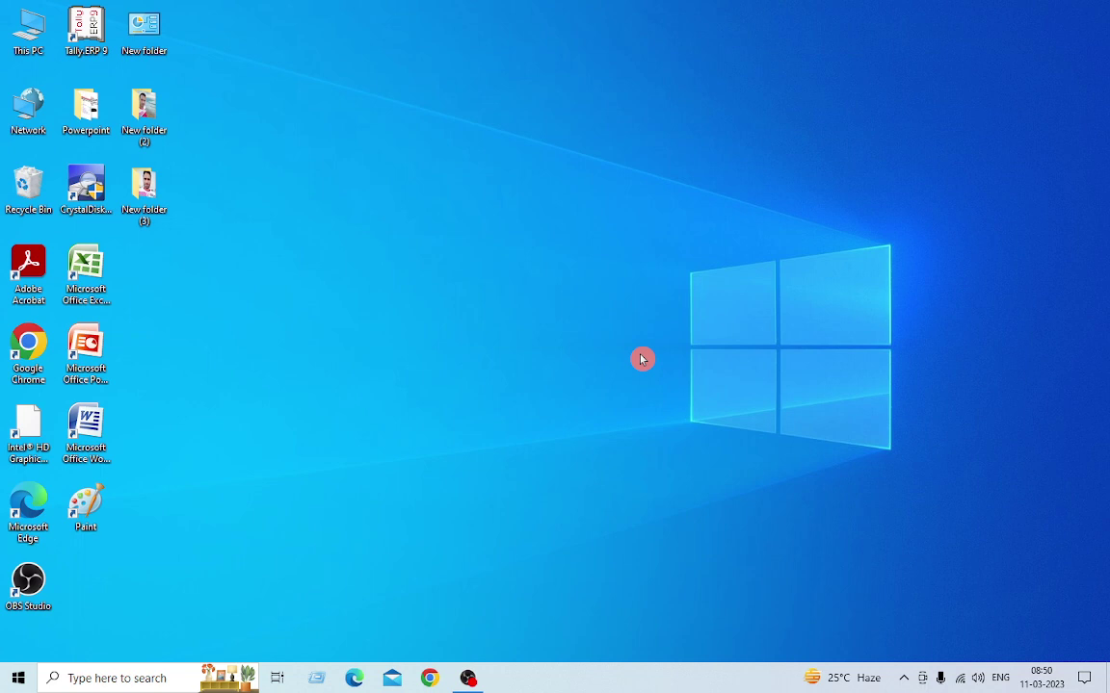
- Try to launch Paint from the Windows Run dialog with the command "paint"
{"action": "key", "text": "super+r"}
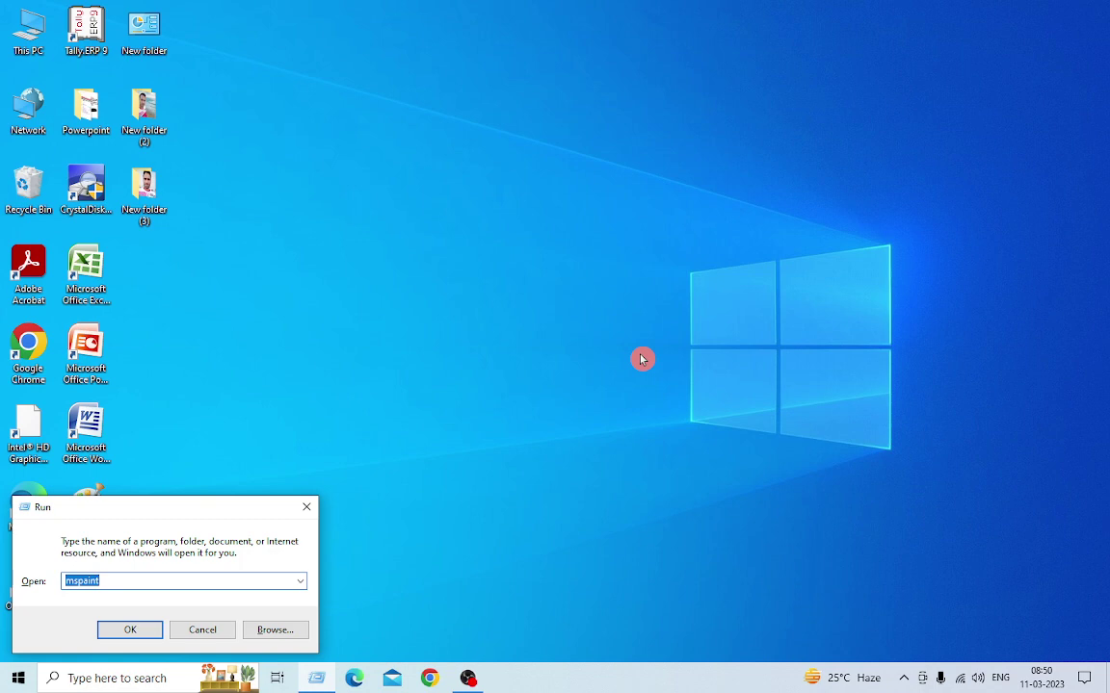
{"action": "key", "text": "BackSpace"}
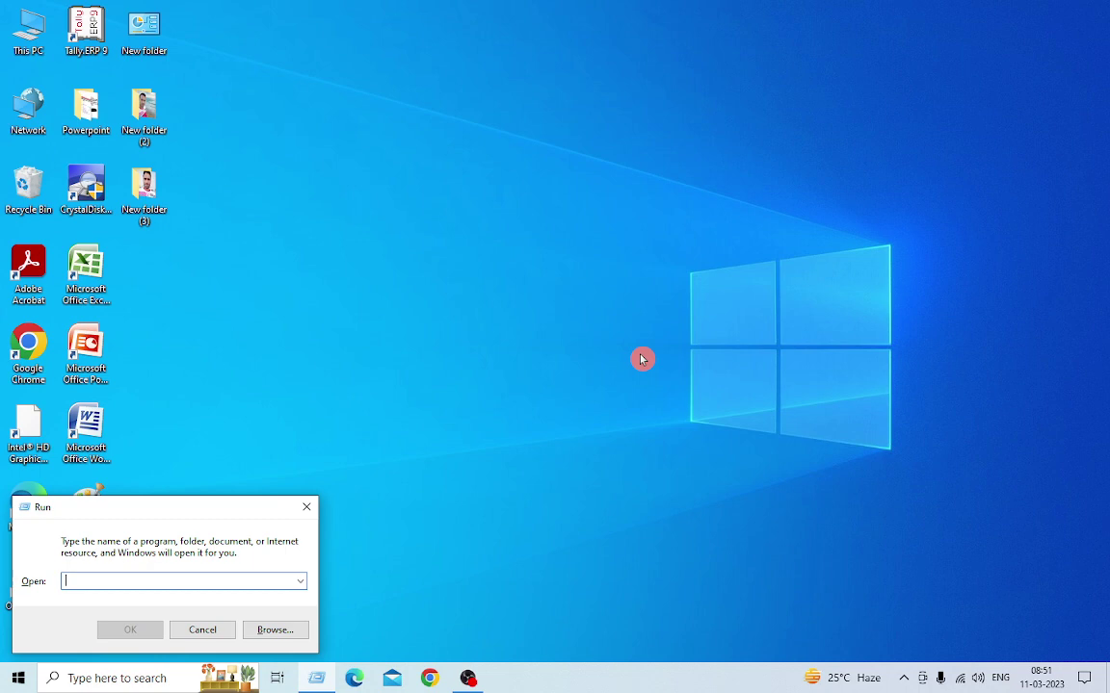
{"action": "type", "text": "paint"}
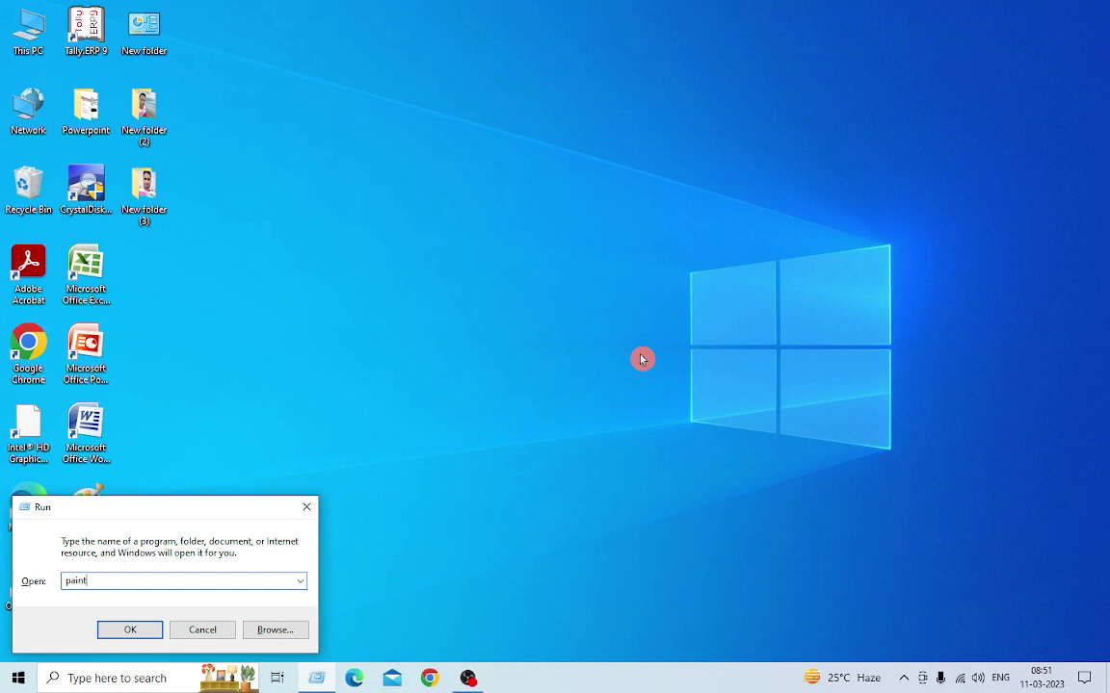
{"action": "key", "text": "Return"}
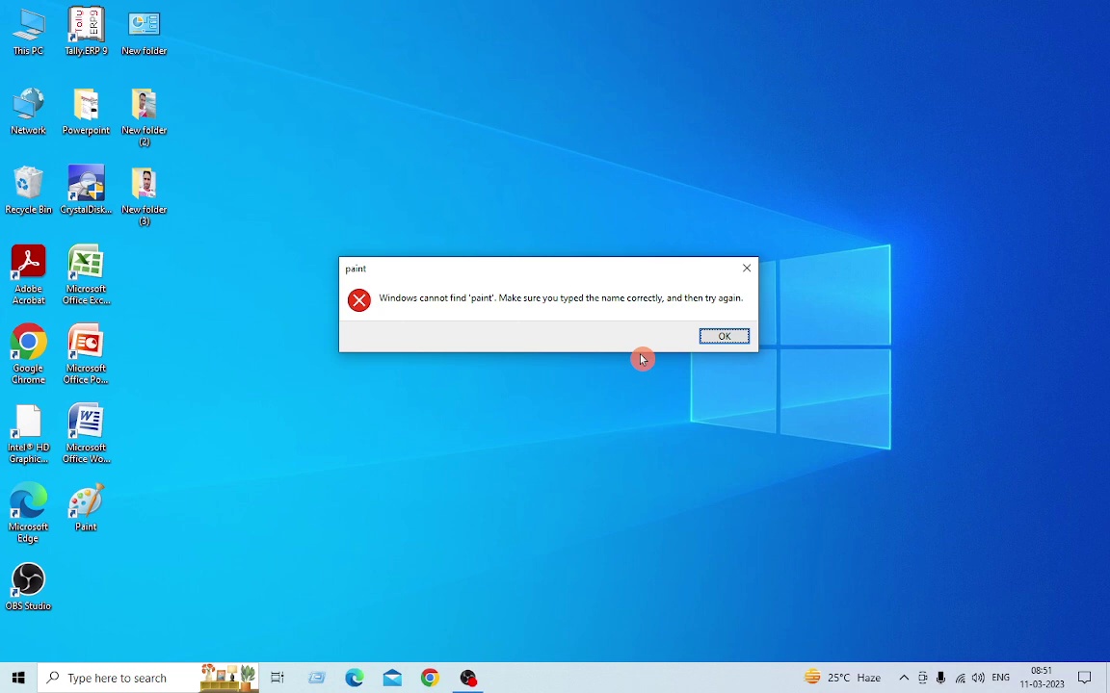
{"action": "key", "text": "Return"}
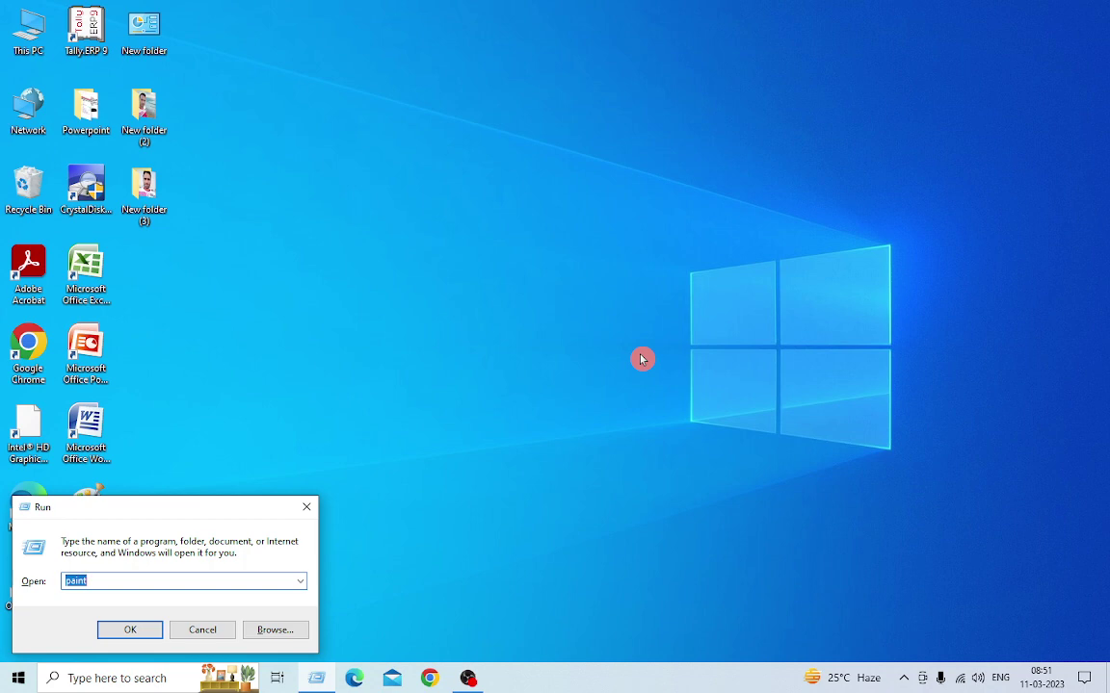
- Try to launch Paint with the Run command "ms paint", written as two words
{"action": "key", "text": "BackSpace"}
{"action": "type", "text": "ms paint"}
{"action": "key", "text": "Return"}
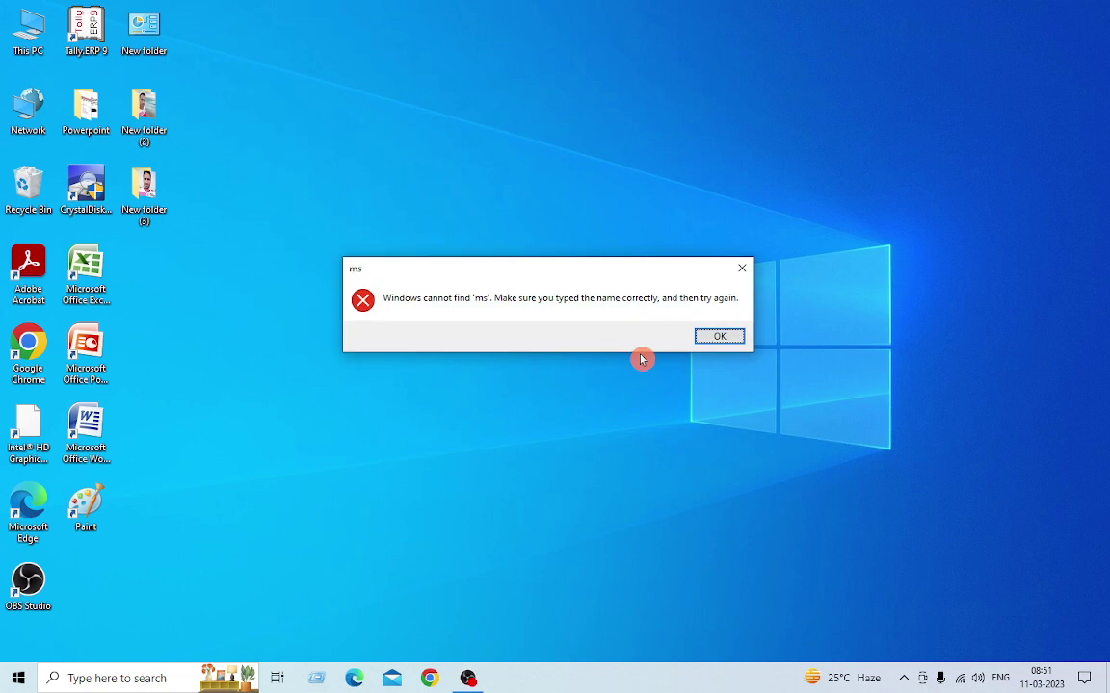
{"action": "key", "text": "Return"}
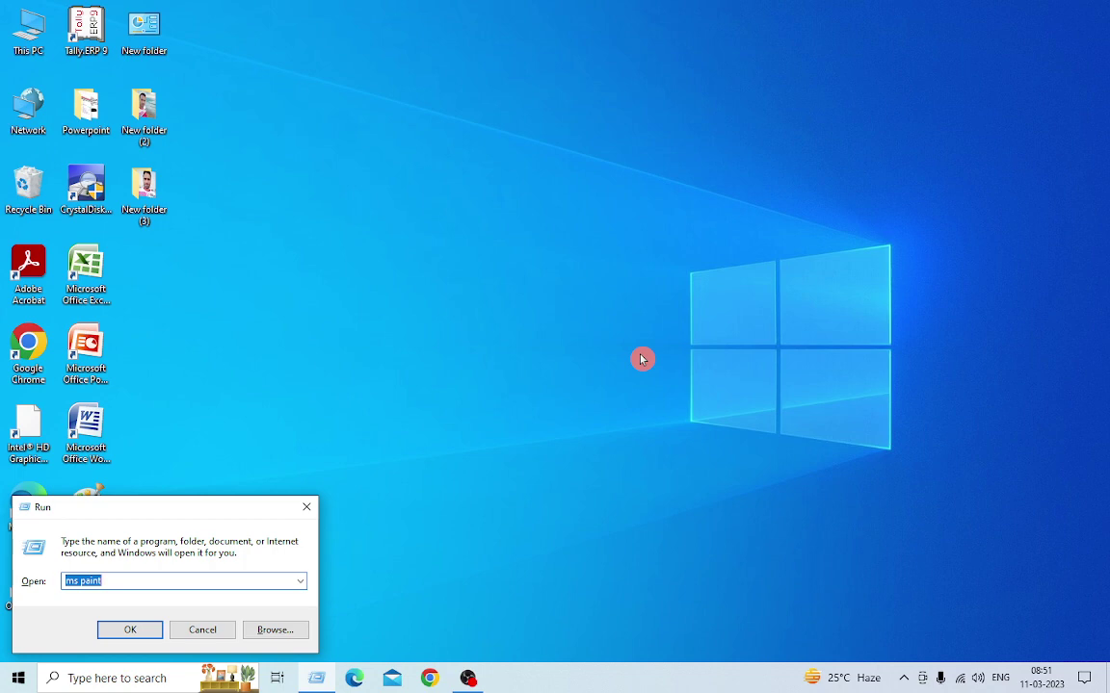
- Launch Paint with the Run command "mspaint", and close it again
{"action": "key", "text": "BackSpace"}
{"action": "type", "text": "m"}
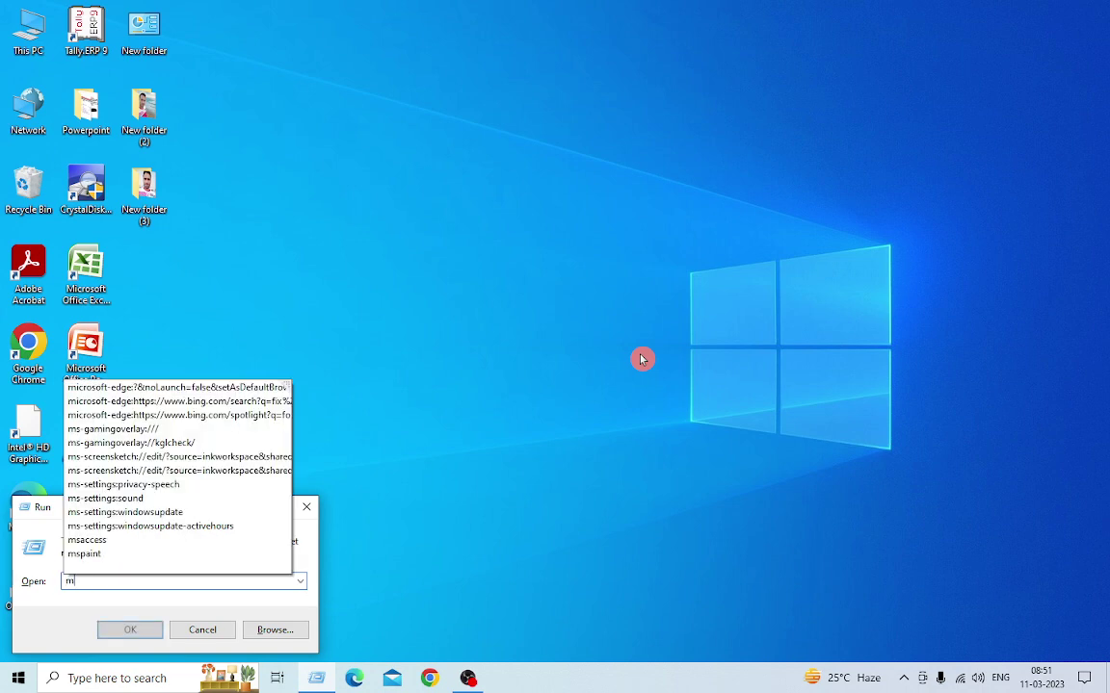
{"action": "type", "text": "spaint"}
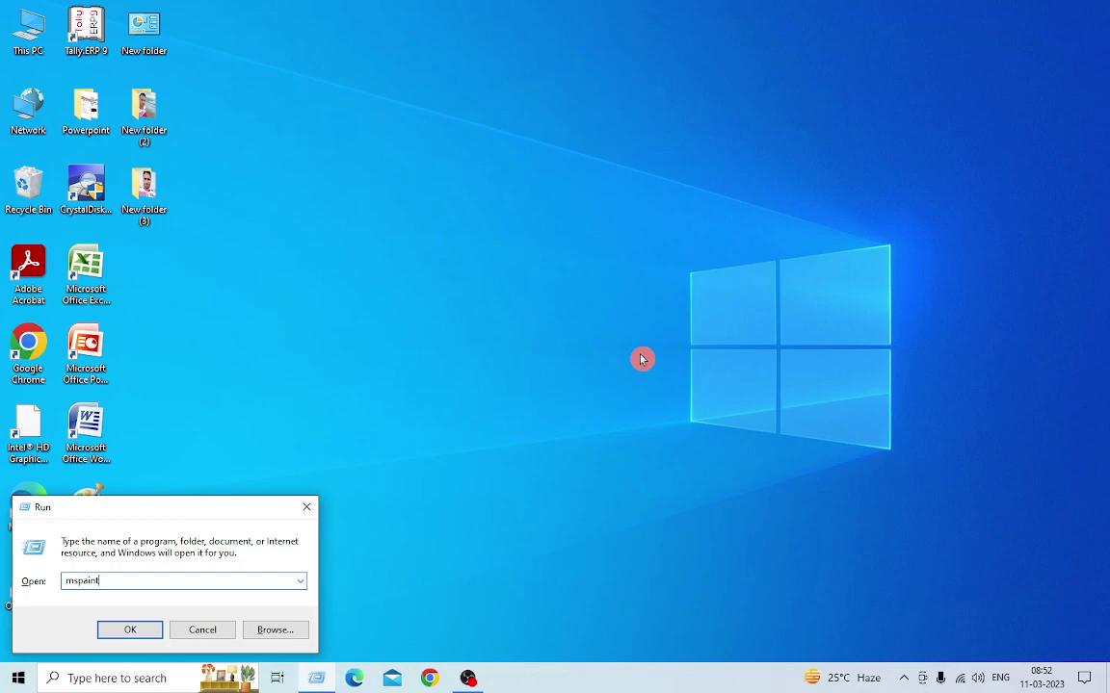
{"action": "key", "text": "Return"}
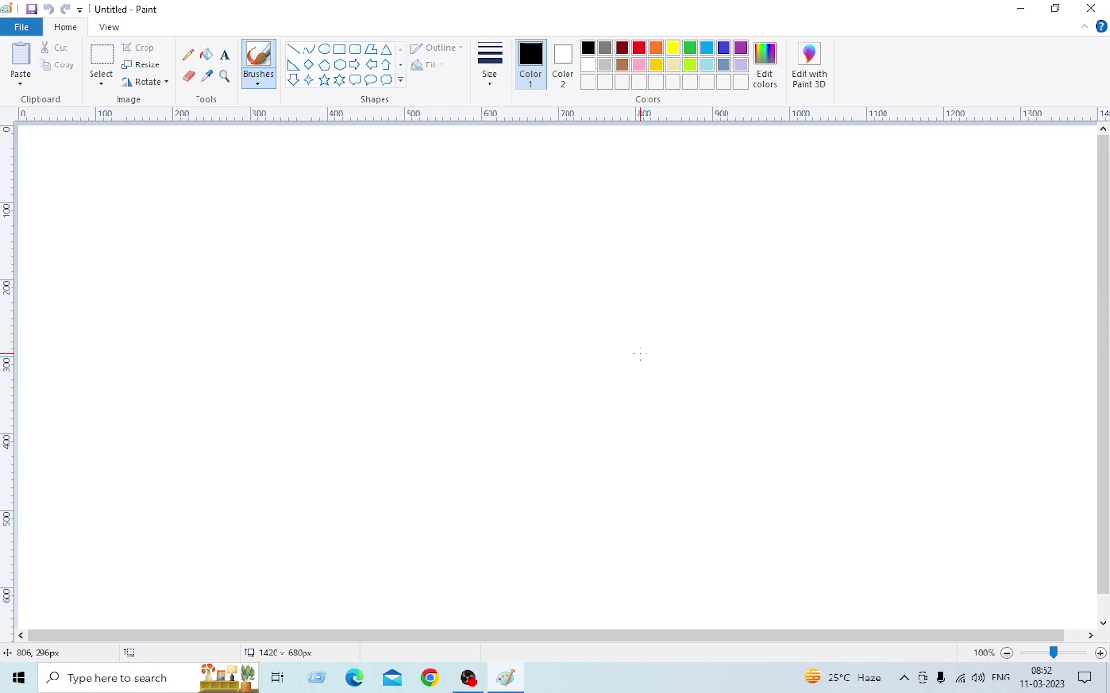
{"action": "key", "text": "alt+F4"}
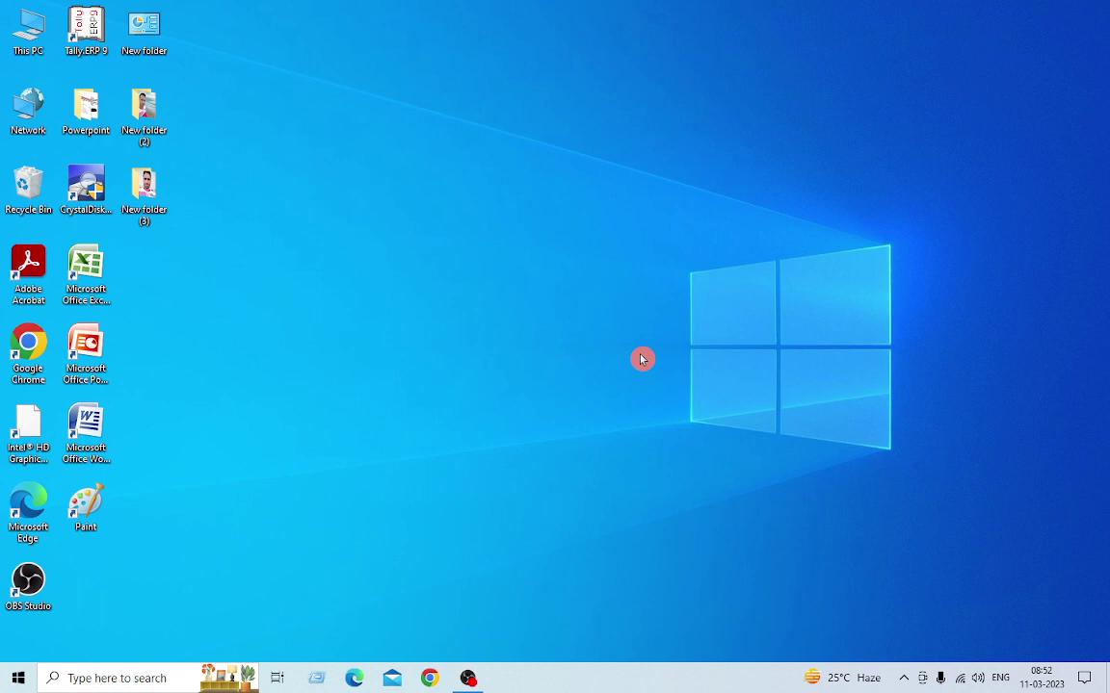
- Launch Notepad from the Windows Run dialog with the command "notepad"
{"action": "key", "text": "super+r"}
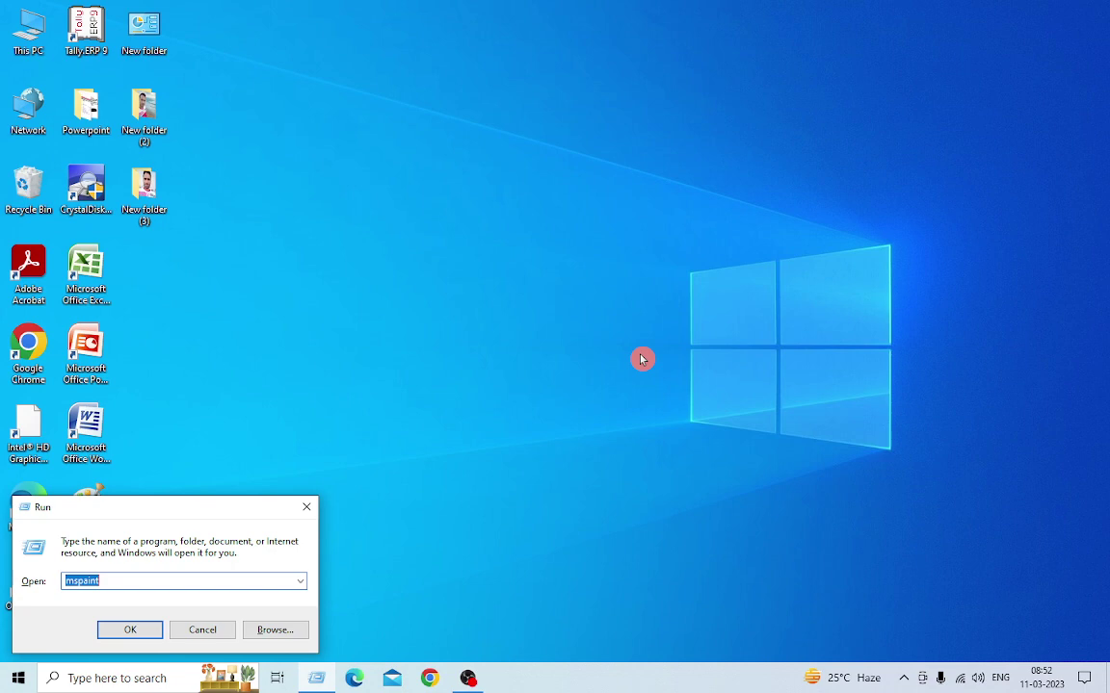
{"action": "type", "text": "note"}
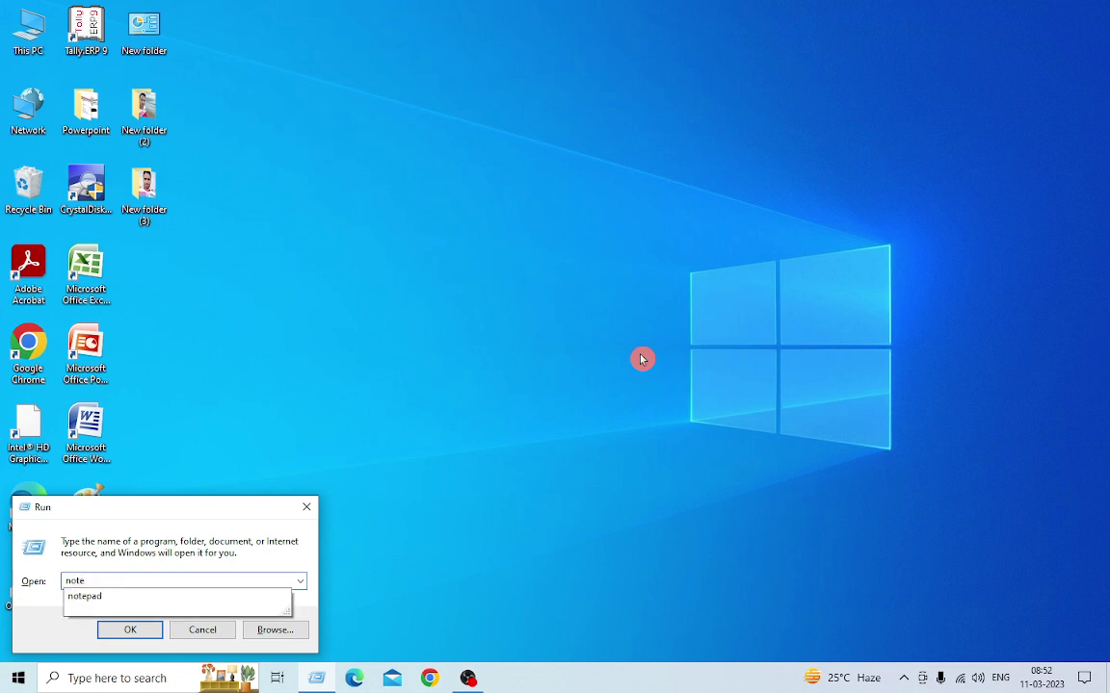
{"action": "type", "text": "pad"}
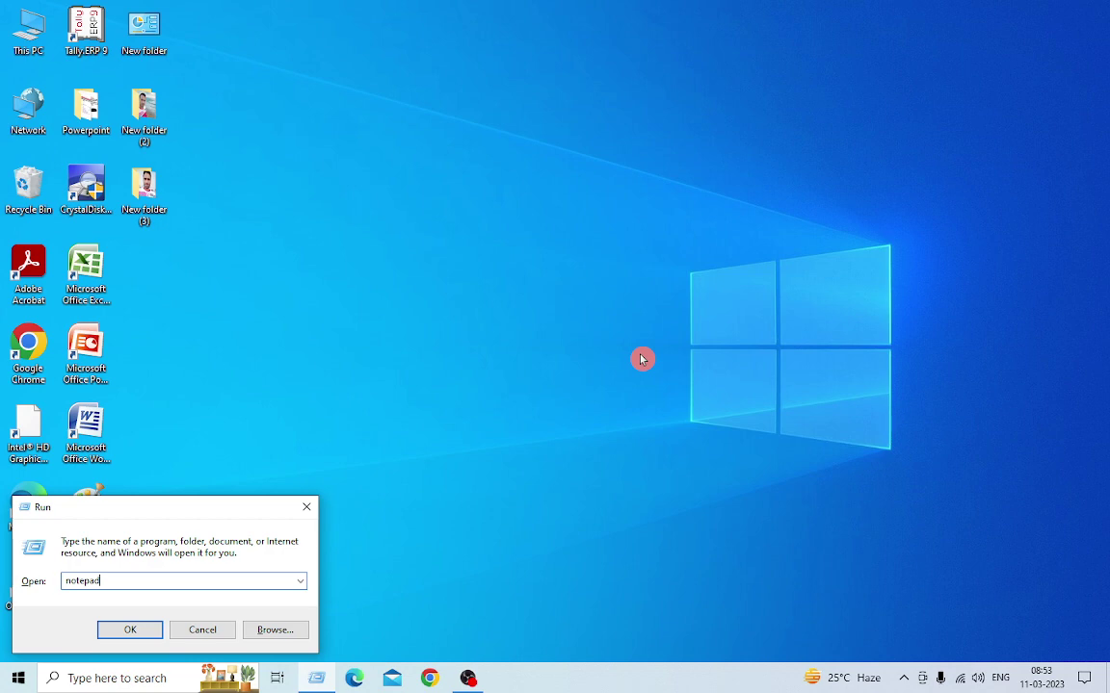
{"action": "key", "text": "Return"}
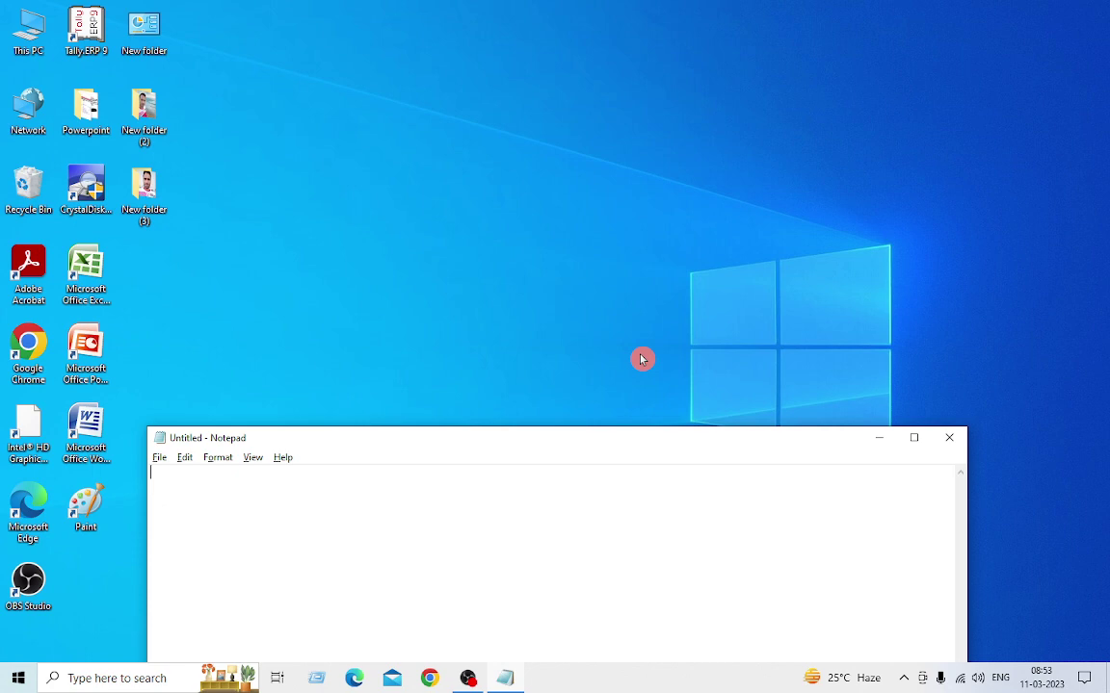
- Maximize the empty Notepad window, and close it to return to the desktop
{"action": "key", "text": "alt+space"}
{"action": "key", "text": "x"}
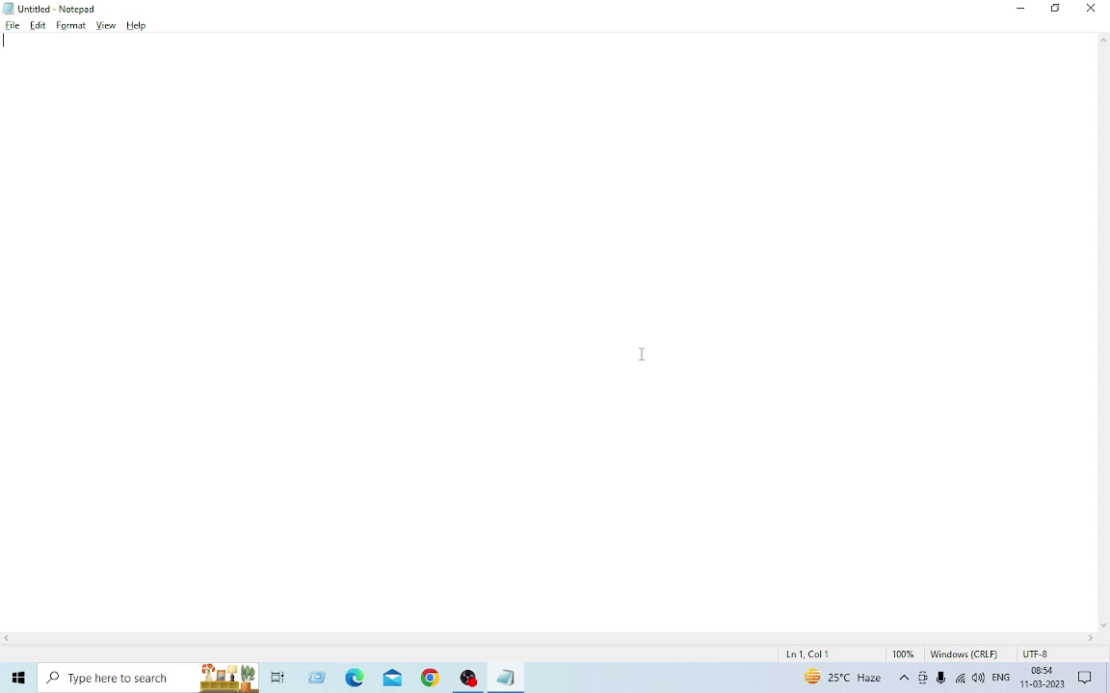
{"action": "key", "text": "alt+F4"}
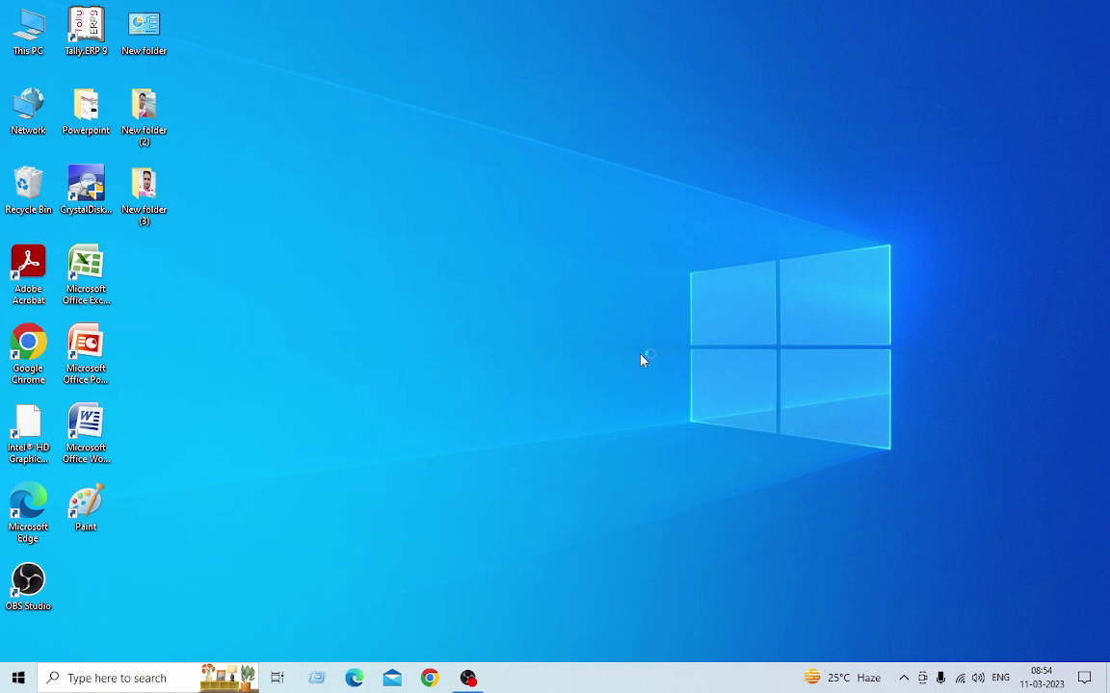
{"action": "left_click", "coordinate": [643, 359]}
- Launch WordPad with the Run command "wordpad", and close it again
{"action": "key", "text": "super+r"}
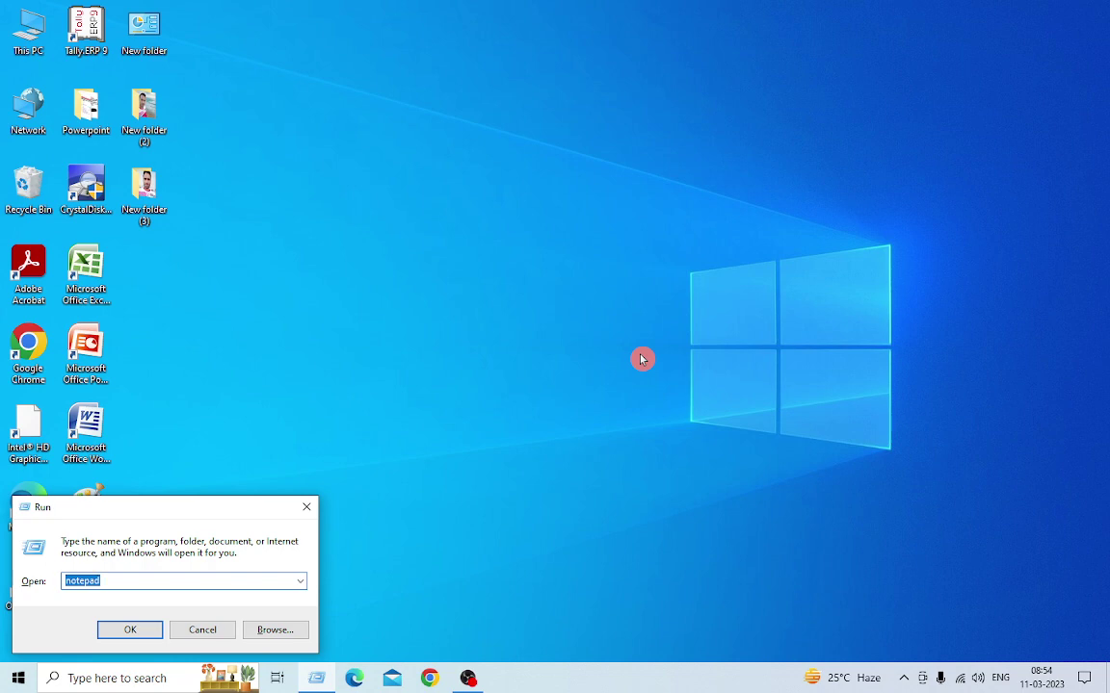
{"action": "key", "text": "BackSpace"}
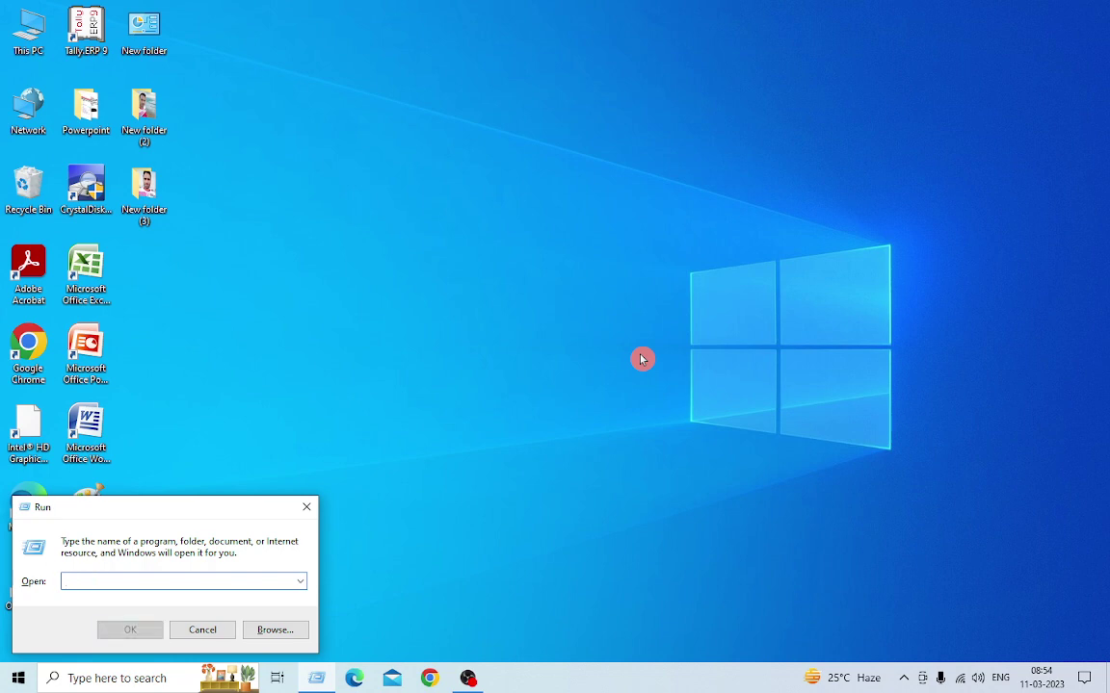
{"action": "type", "text": "wor"}
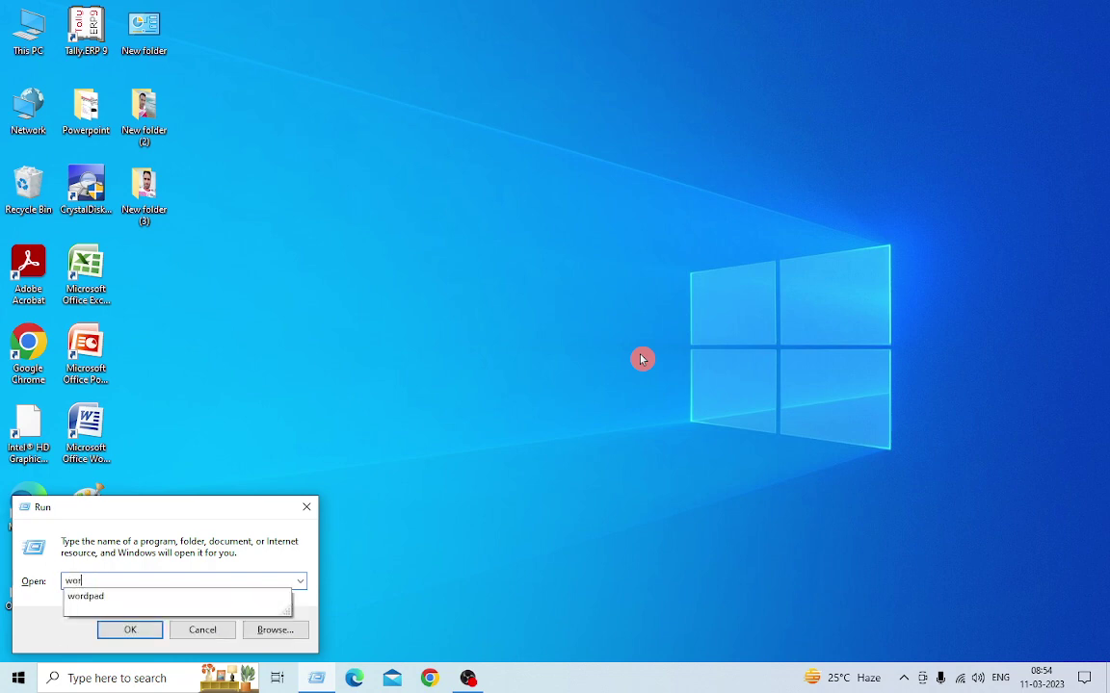
{"action": "type", "text": "dpad"}
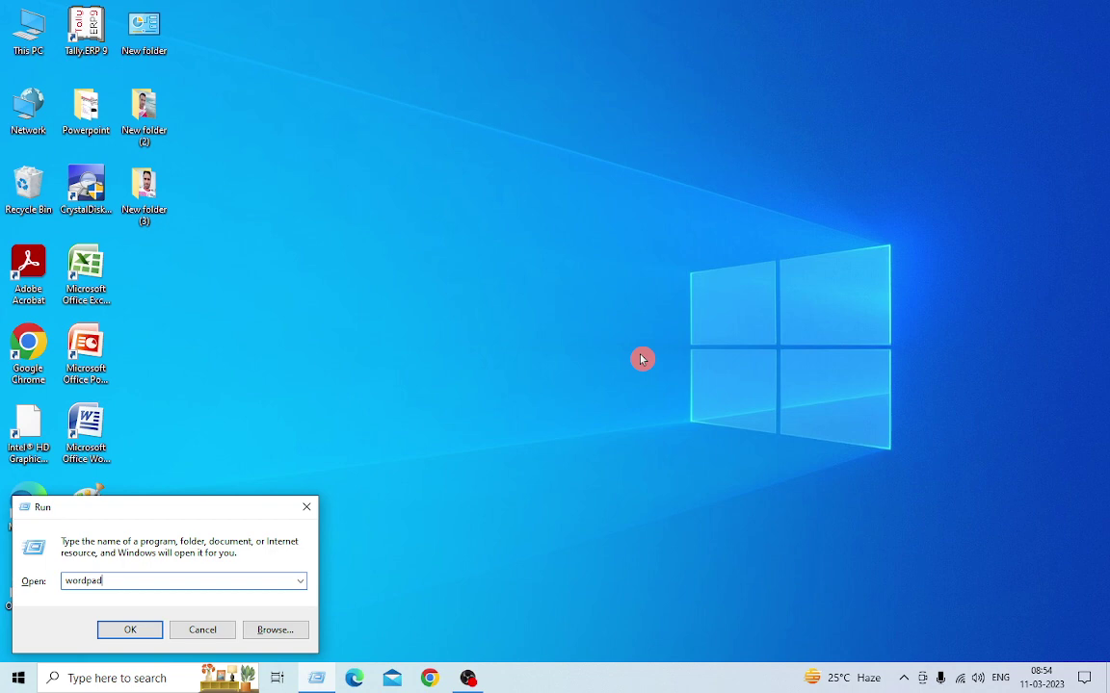
{"action": "key", "text": "Return"}
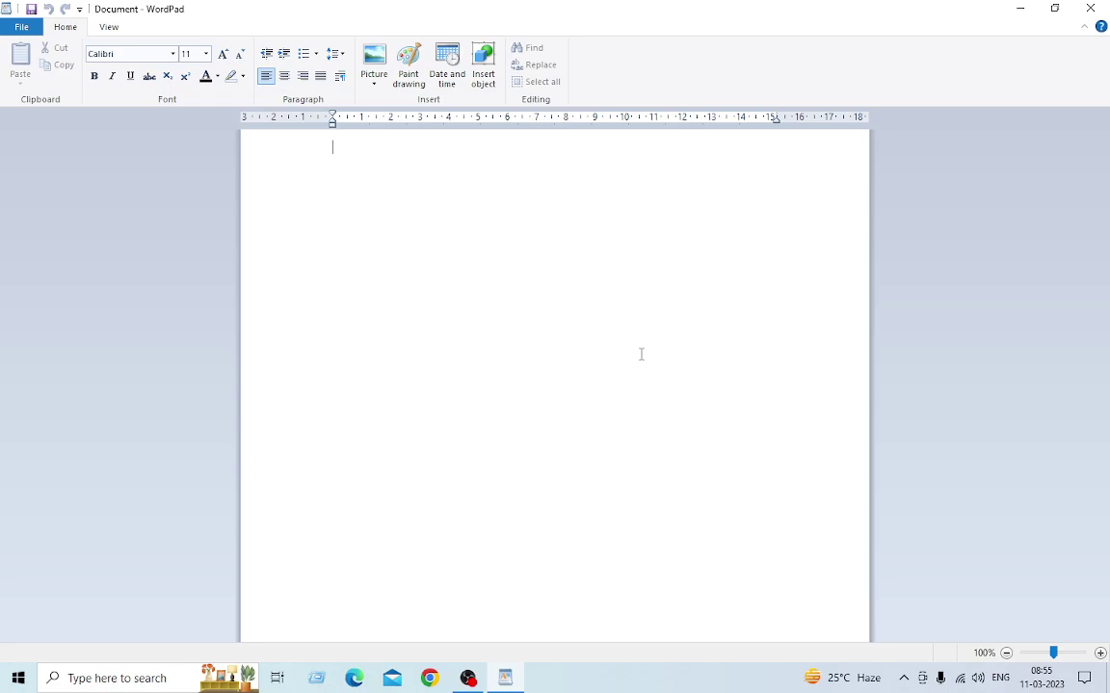
{"action": "key", "text": "alt+F4"}
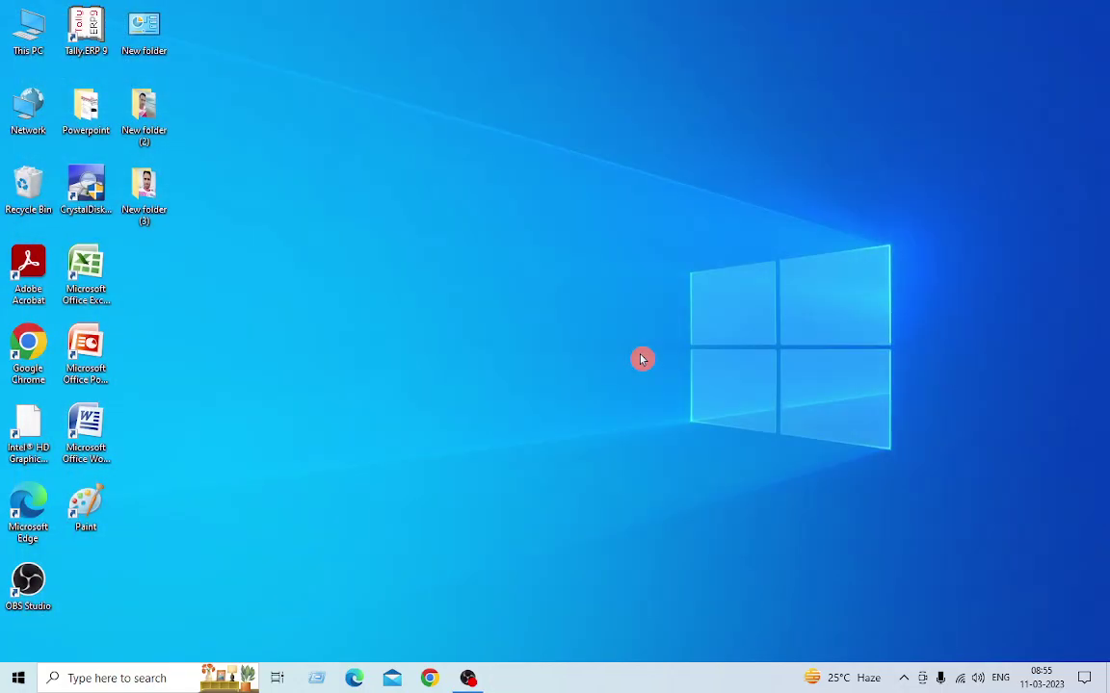
- Try to launch Microsoft Word from the Windows Run dialog with the command "word"
{"action": "key", "text": "super+r"}
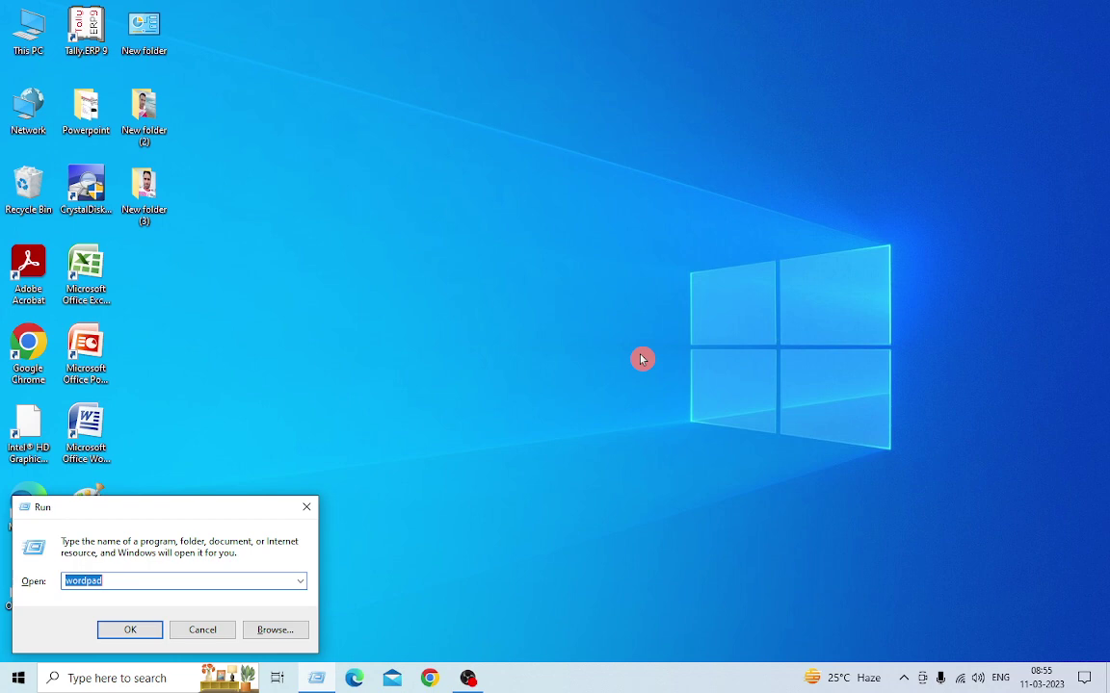
{"action": "key", "text": "BackSpace"}
{"action": "type", "text": "word"}
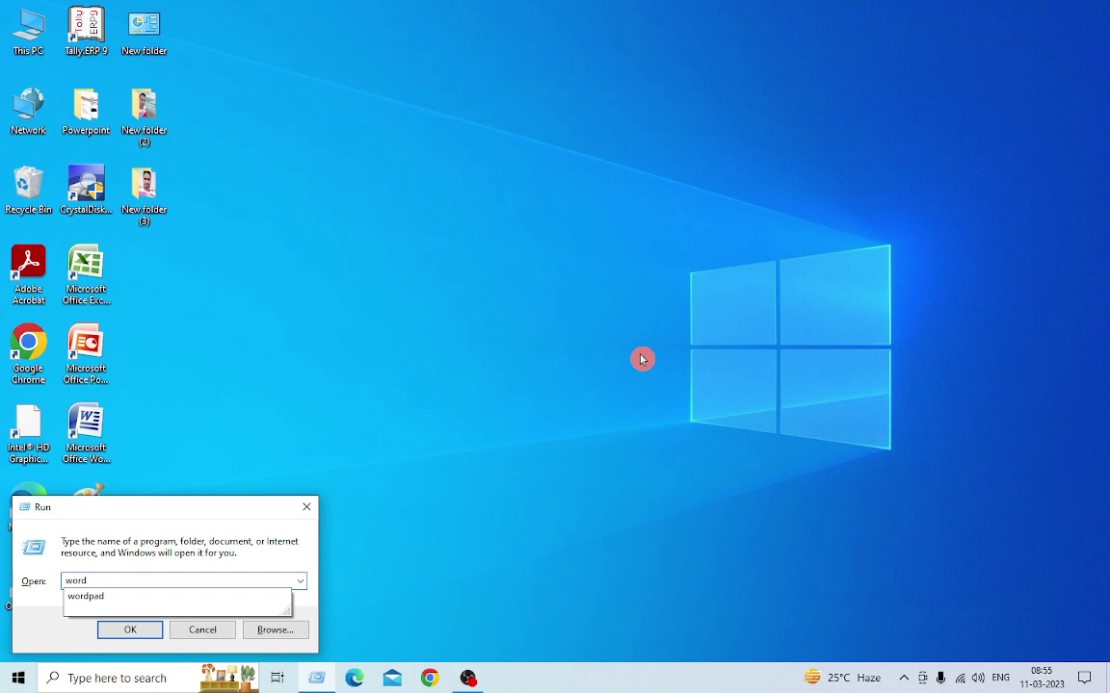
{"action": "key", "text": "Return"}
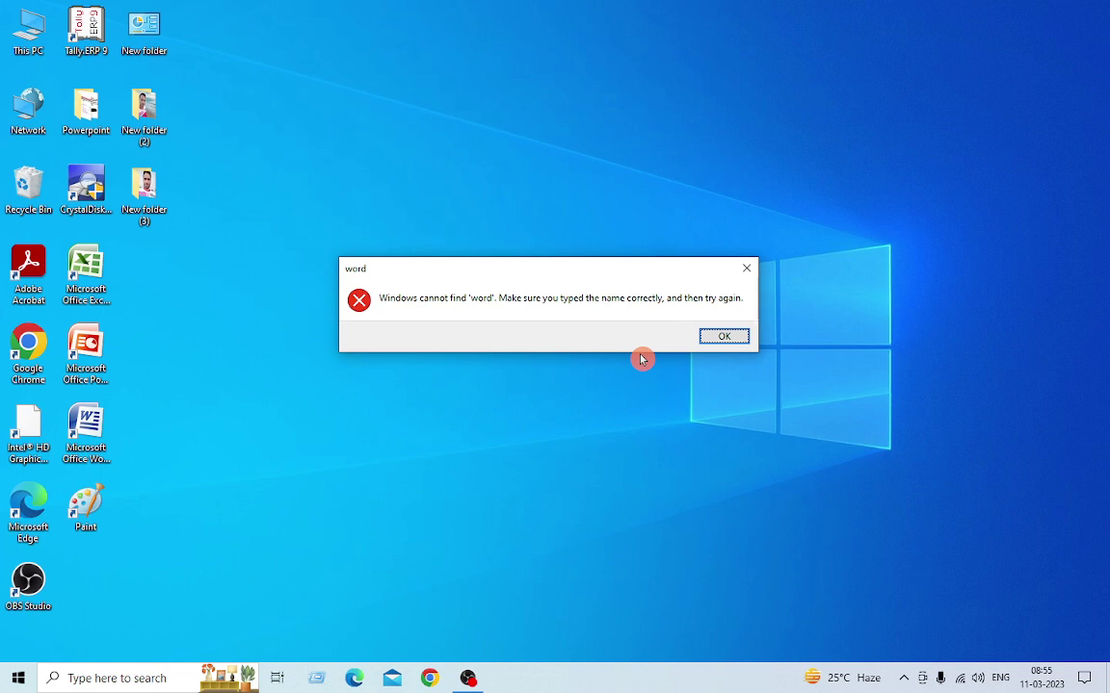
{"action": "key", "text": "Return"}
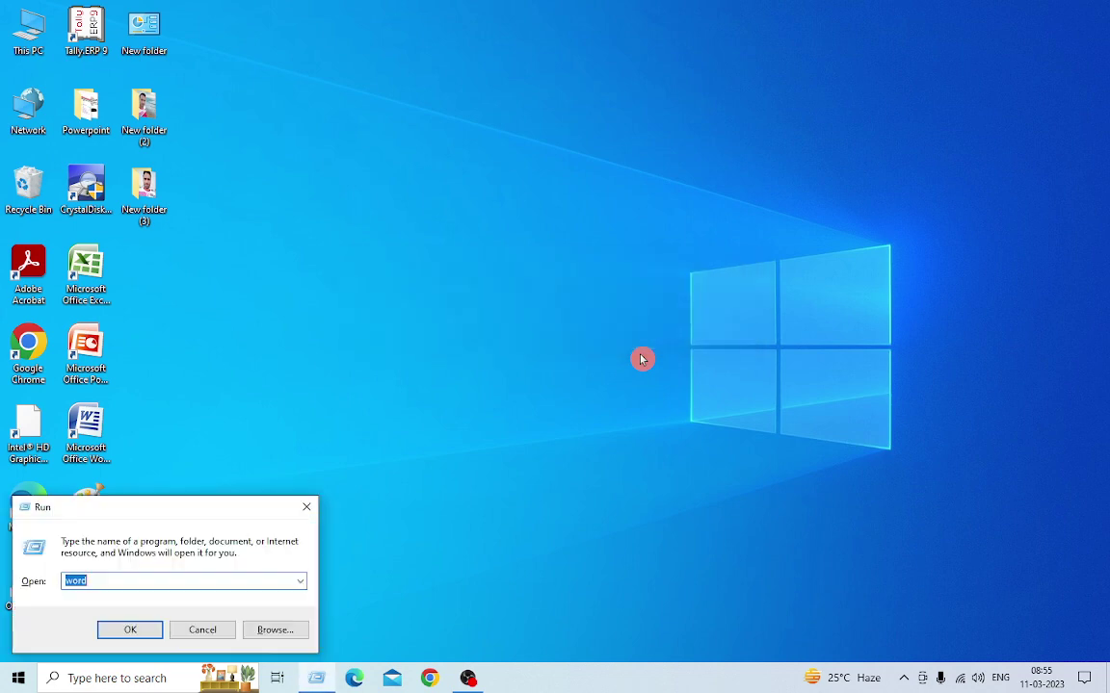
- Try to launch Microsoft Word with the Run command "msword"
{"action": "type", "text": "ms"}
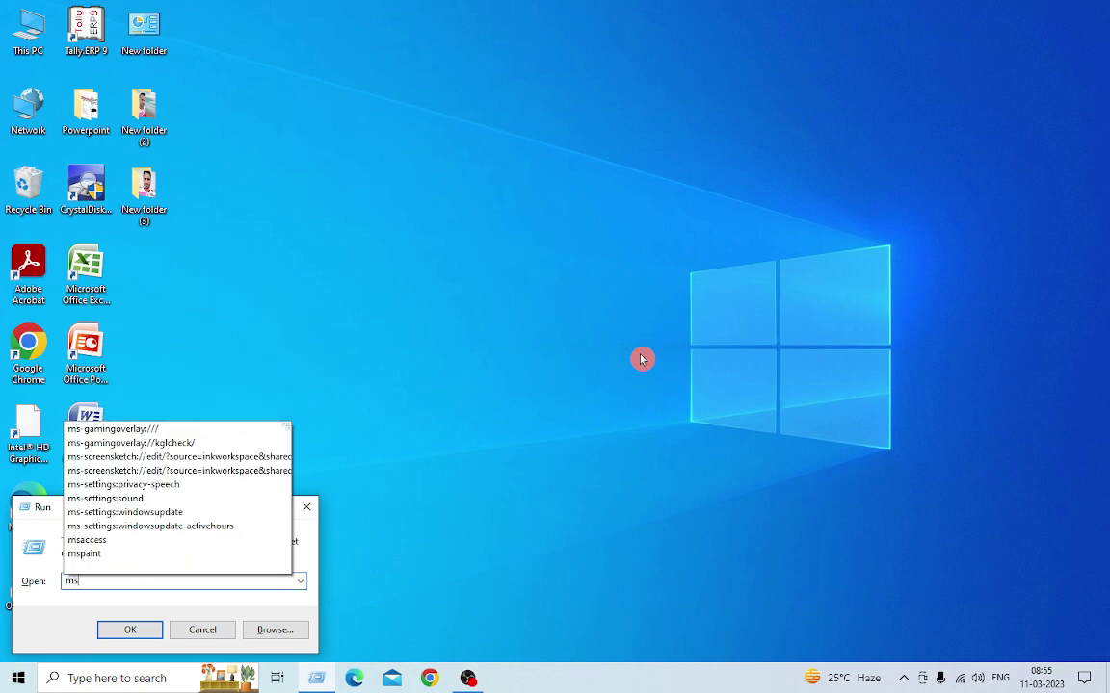
{"action": "type", "text": "word"}
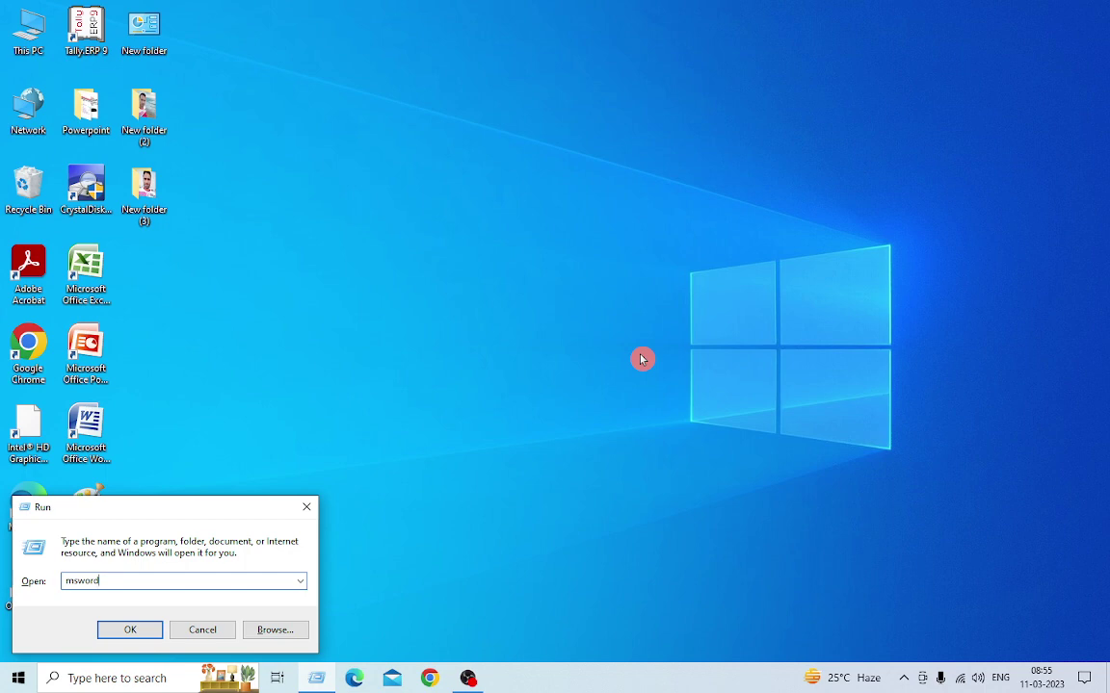
{"action": "key", "text": "Return"}
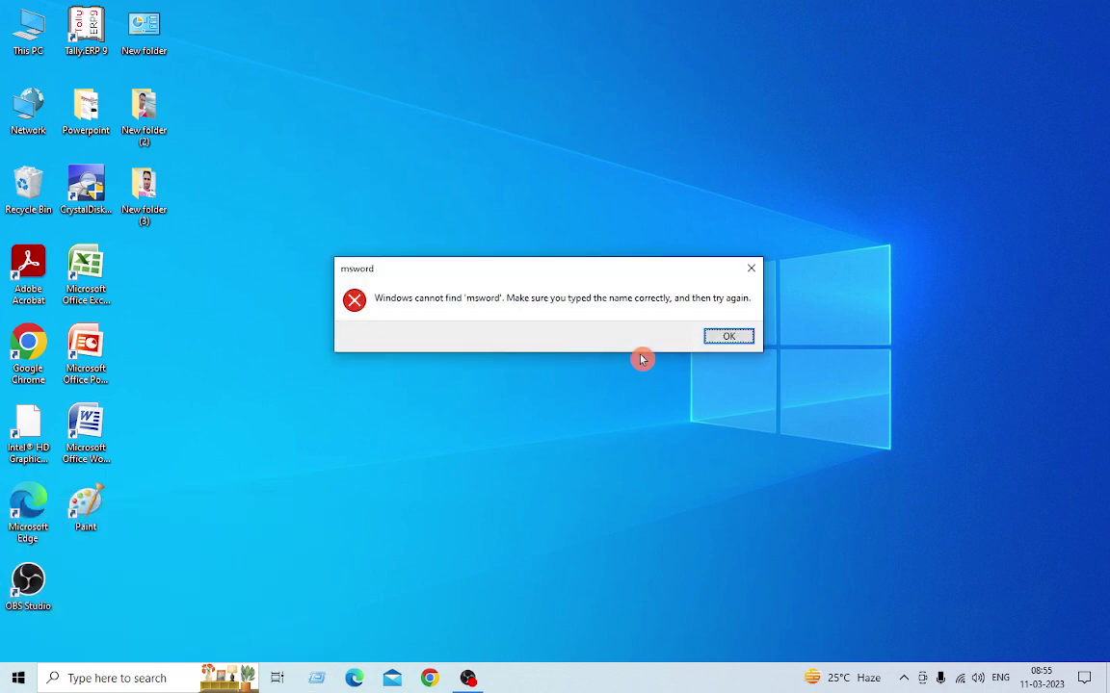
{"action": "key", "text": "Return"}
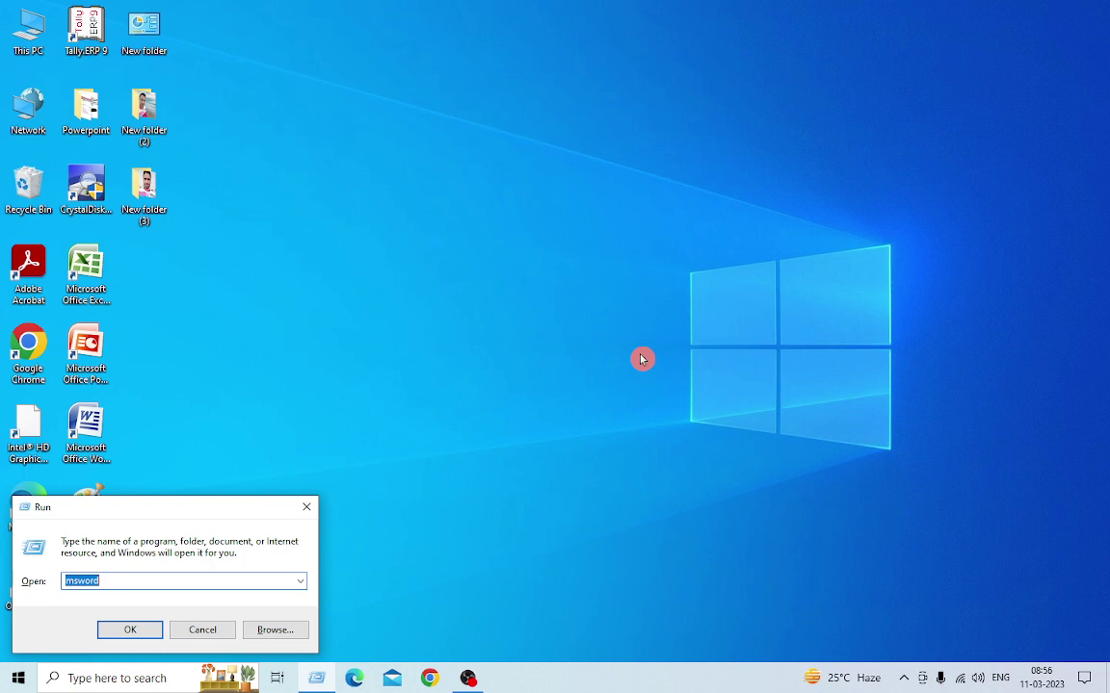
- Launch Microsoft Word with the Run command "winword", and close it again
{"action": "type", "text": "win"}
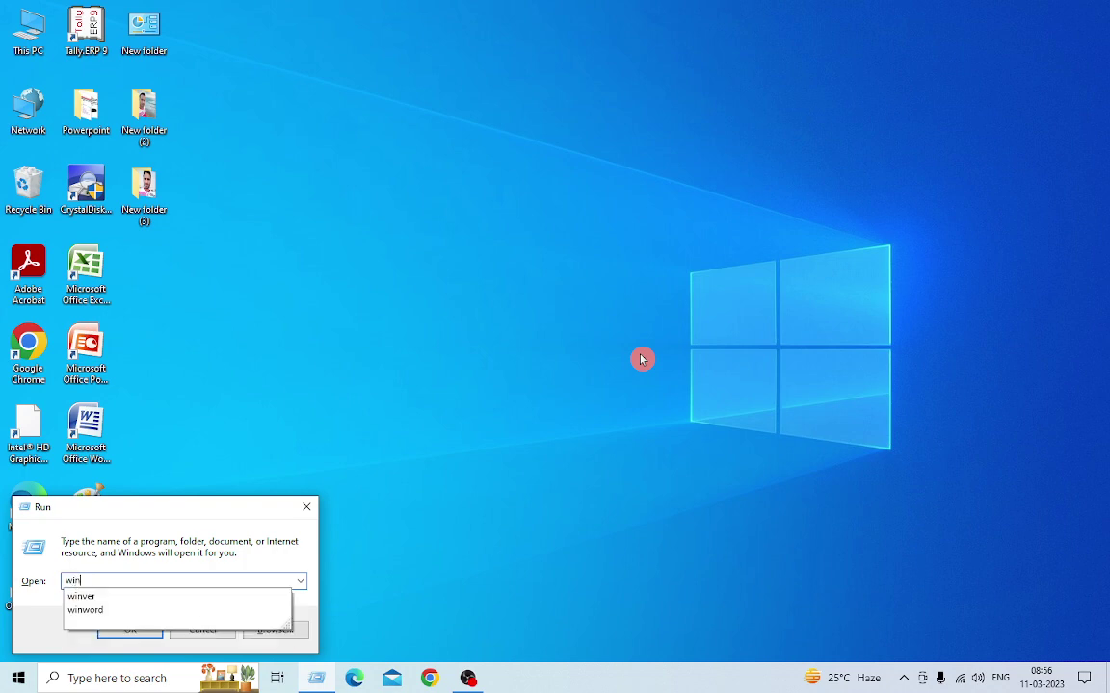
{"action": "type", "text": "word"}
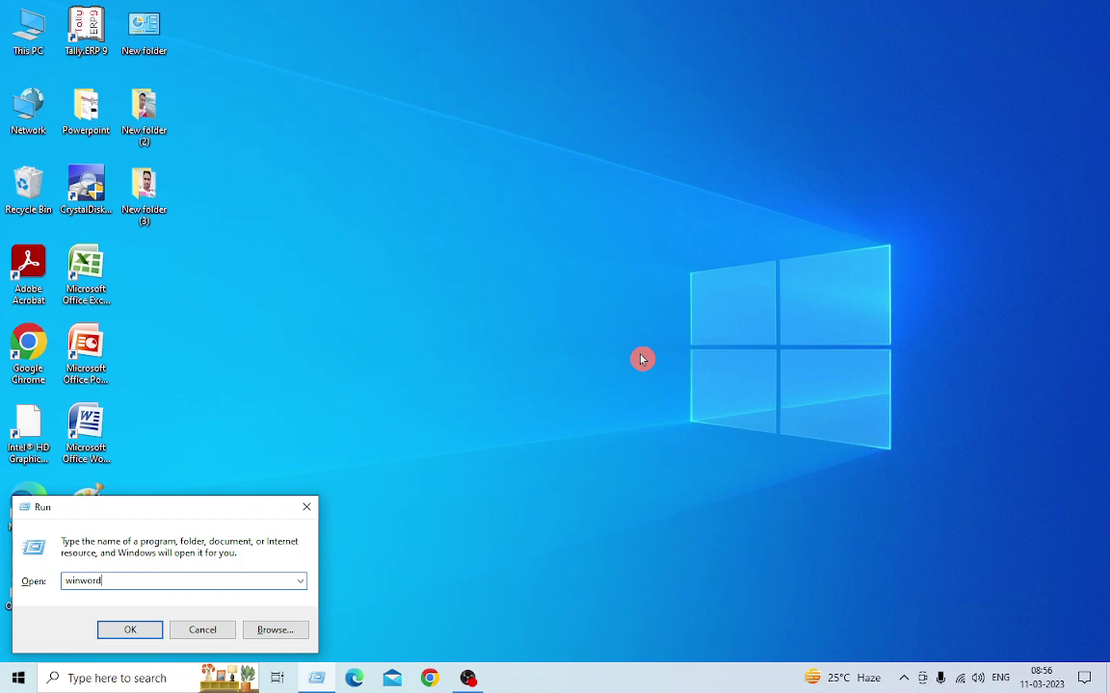
{"action": "key", "text": "Return"}
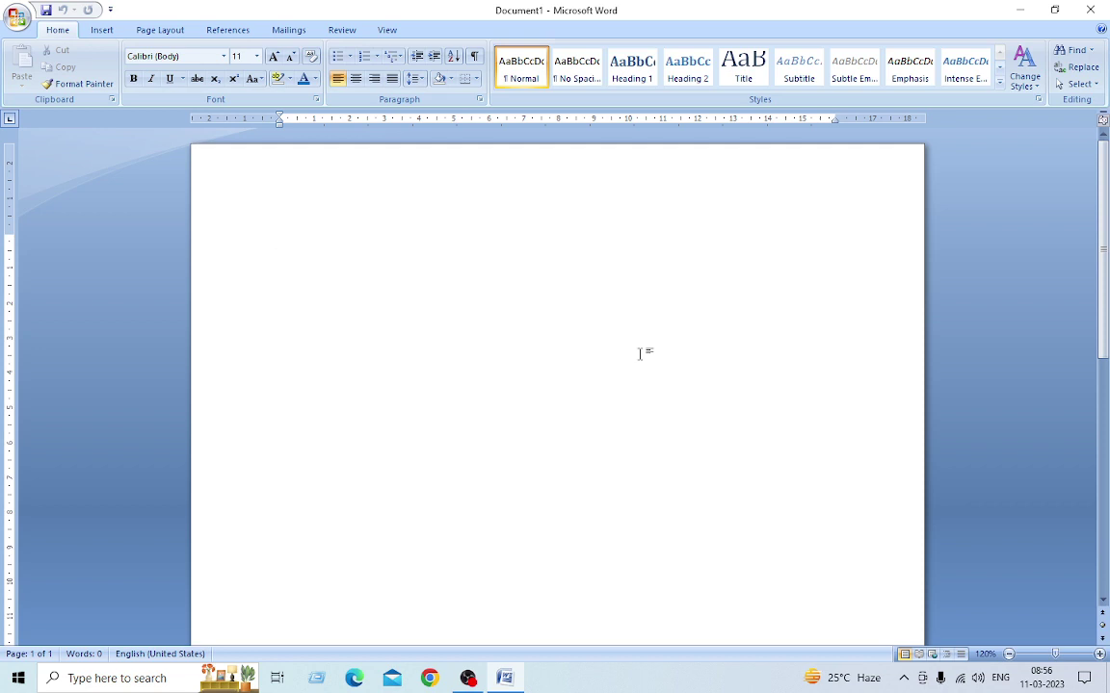
{"action": "key", "text": "alt+F4"}
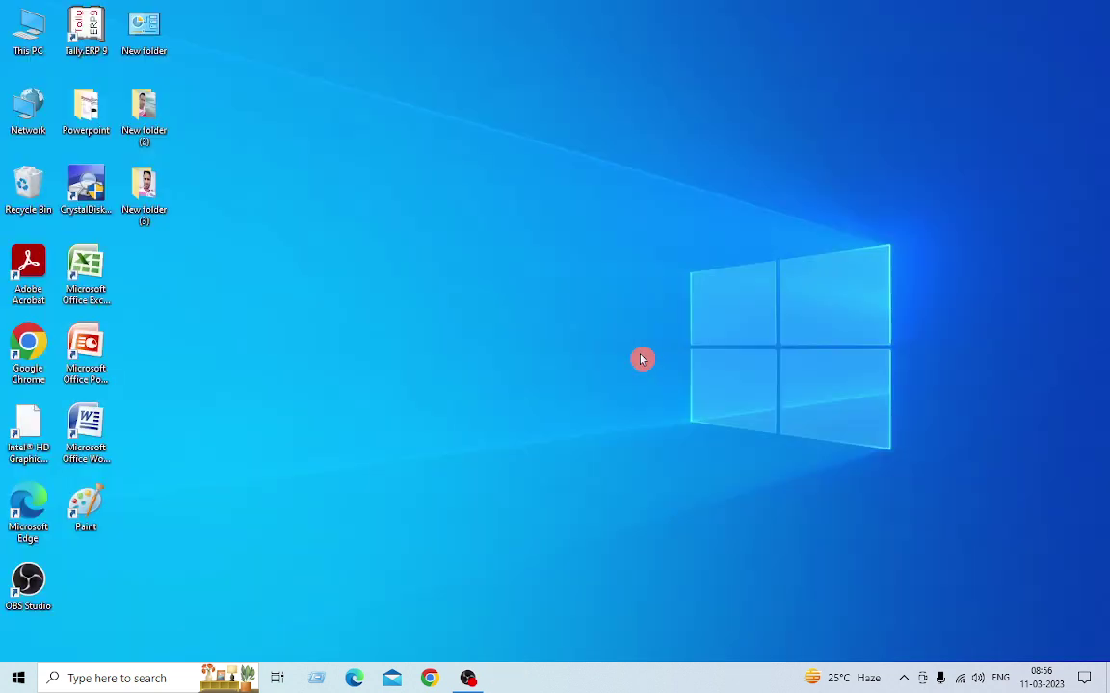
- Try to launch Microsoft Excel from the Windows Run dialog with the command "msexcel"
{"action": "key", "text": "super+r"}
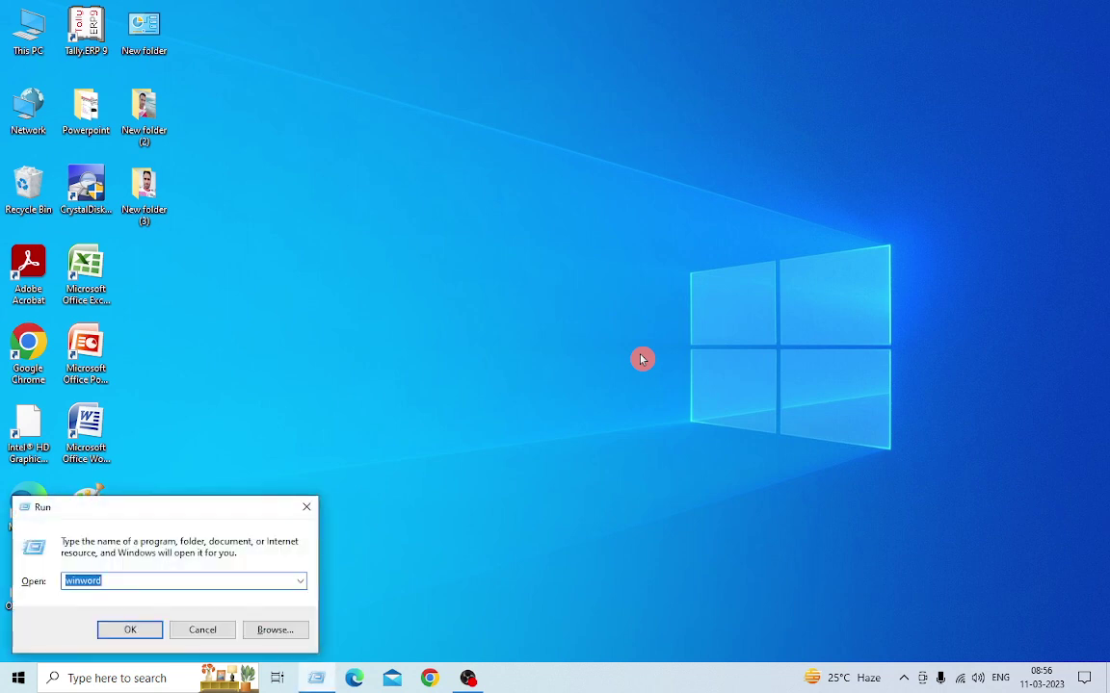
{"action": "type", "text": "ms"}
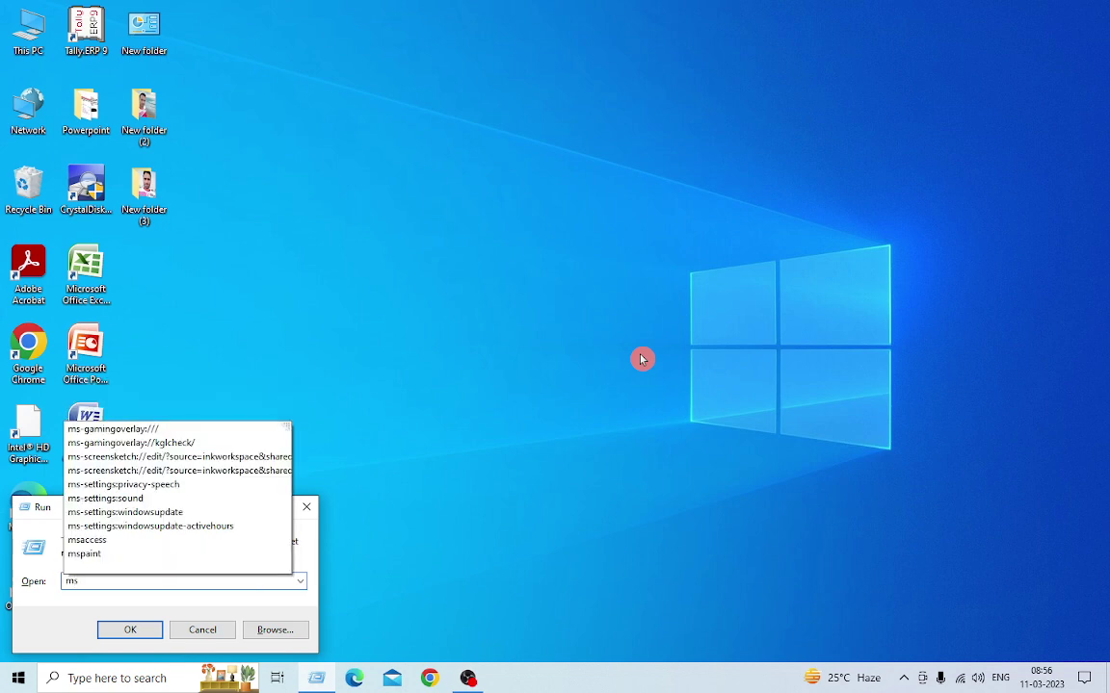
{"action": "type", "text": "ec"}
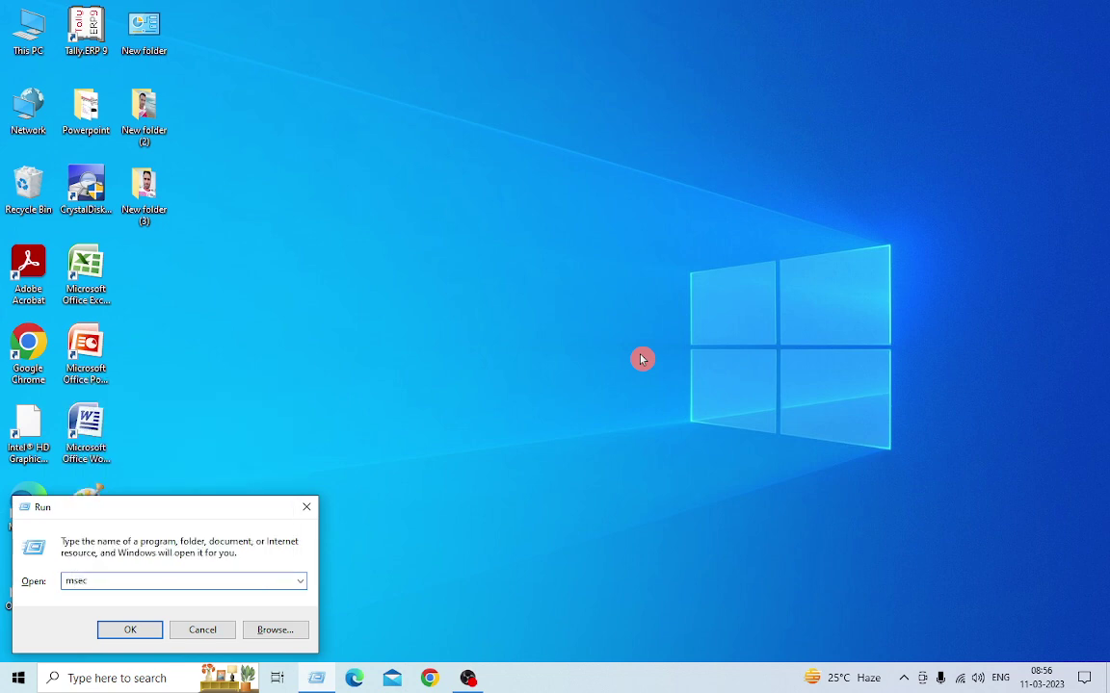
{"action": "key", "text": "BackSpace"}
{"action": "type", "text": "xcel"}
{"action": "key", "text": "Return"}
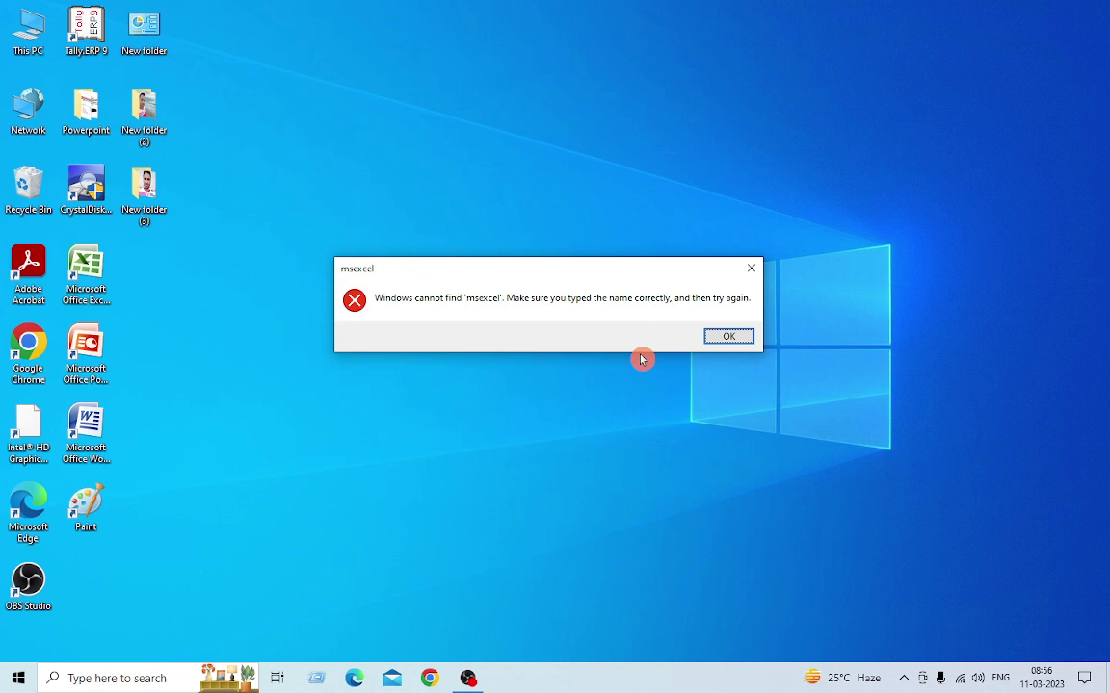
{"action": "key", "text": "Return"}
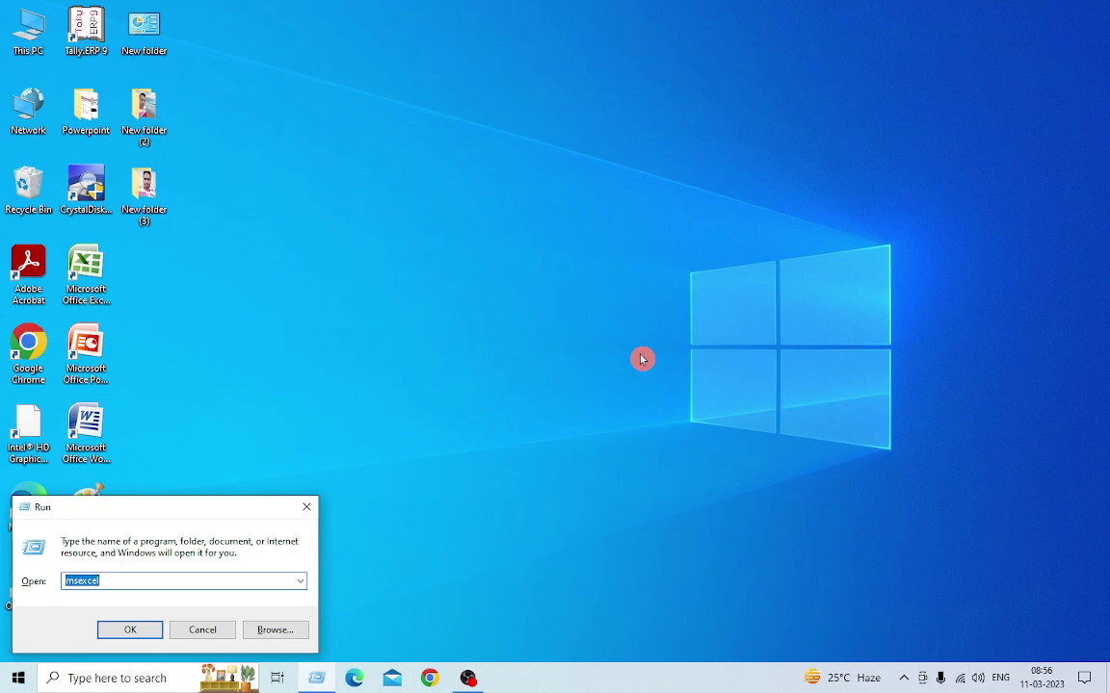
- Launch Microsoft Excel with the Run command "excel", and close it again
{"action": "type", "text": "excel"}
{"action": "key", "text": "Return"}
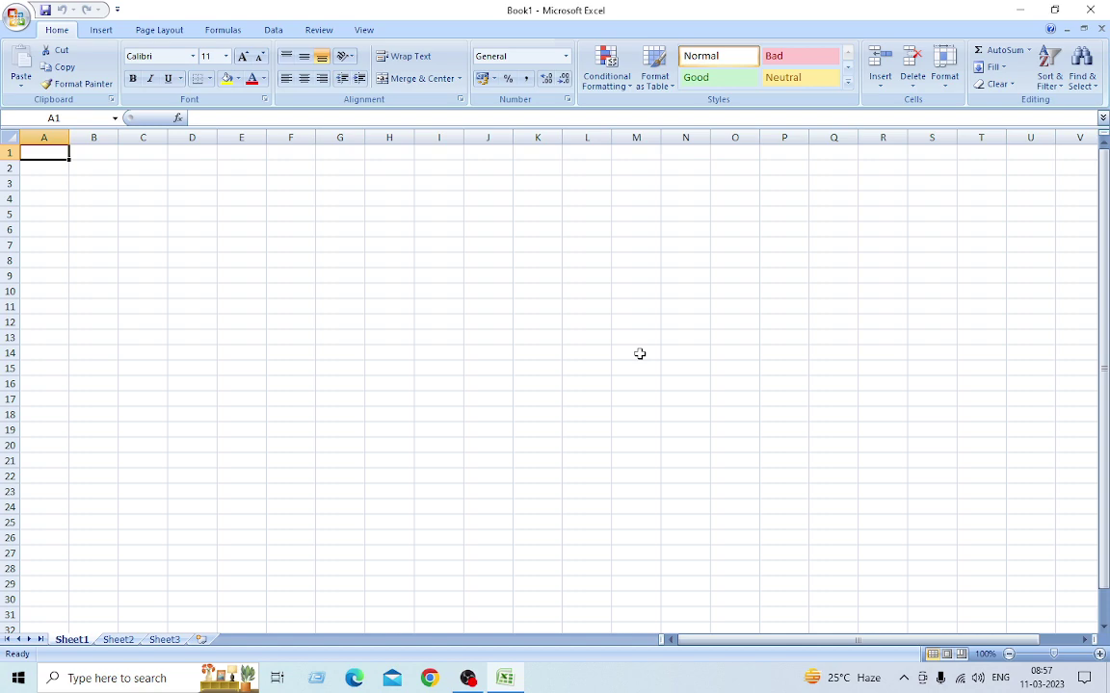
{"action": "key", "text": "alt+F4"}
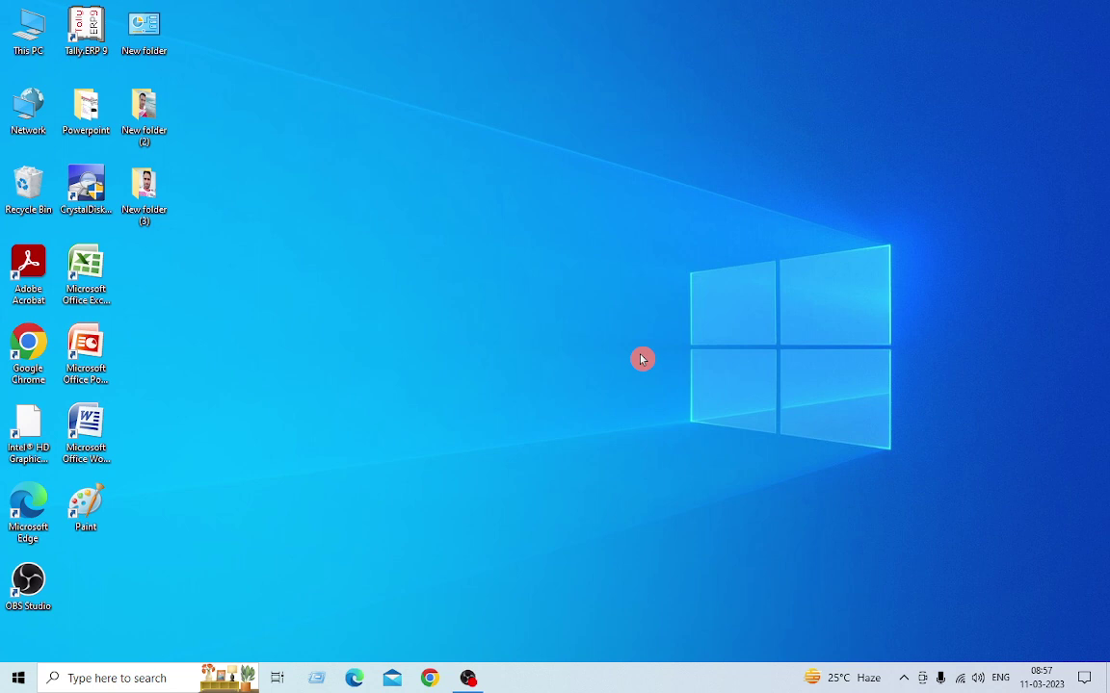
- Try to launch Microsoft PowerPoint from the Windows Run dialog with the command "powerpoint"
{"action": "key", "text": "super+r"}
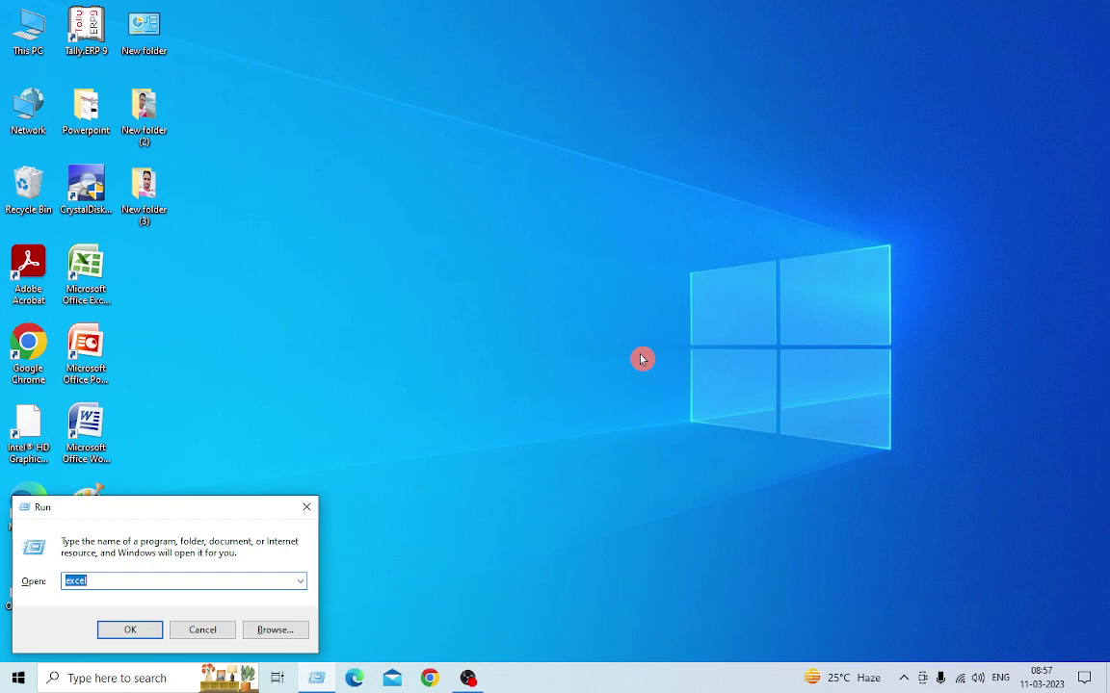
{"action": "type", "text": "pow"}
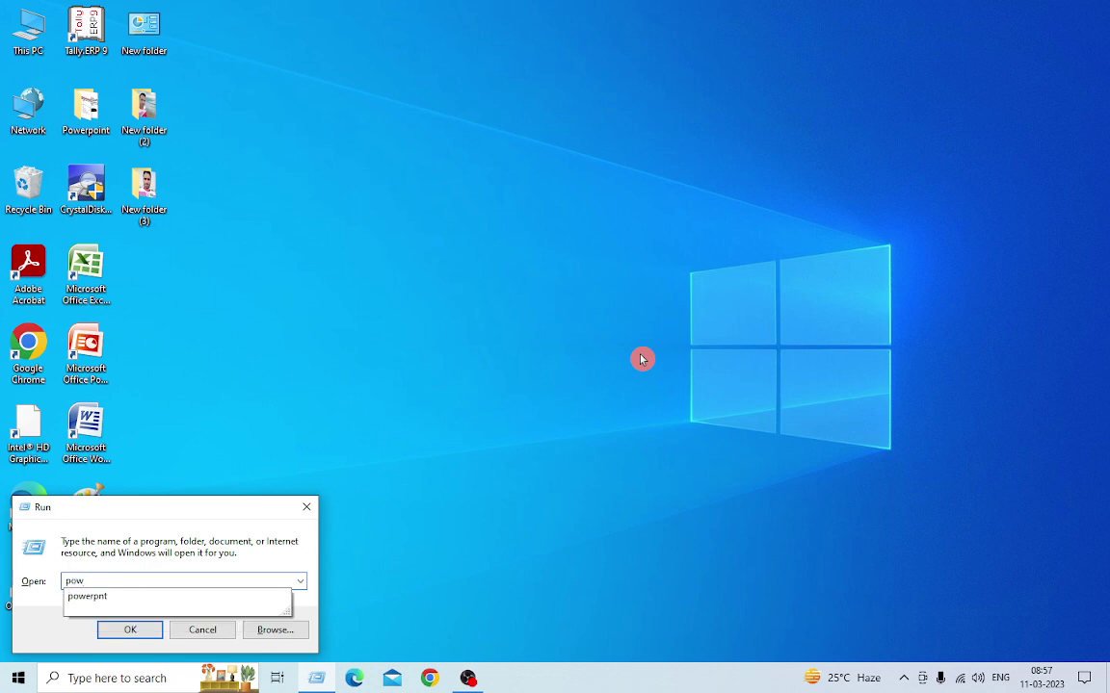
{"action": "type", "text": "erpoint"}
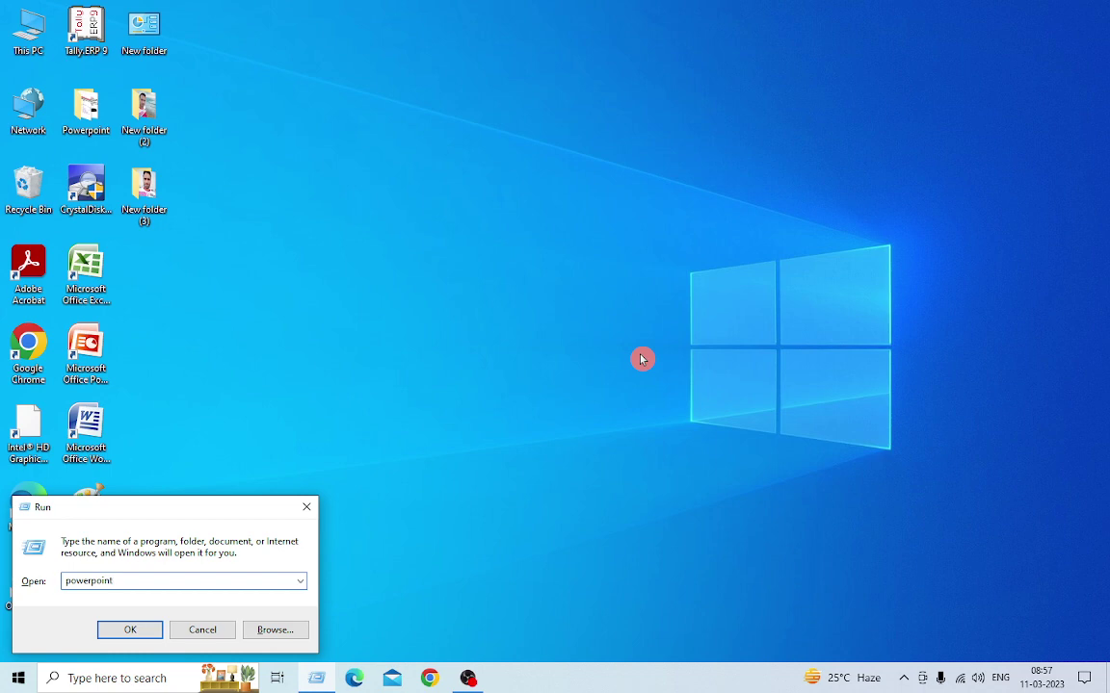
{"action": "key", "text": "Return"}
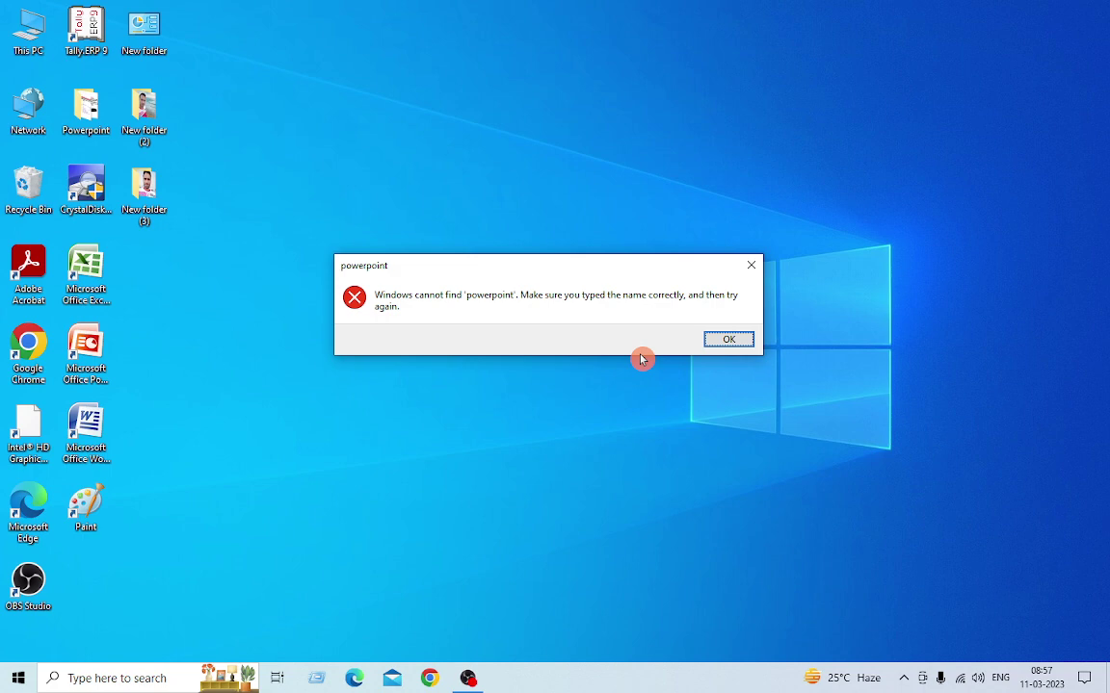
{"action": "key", "text": "Return"}
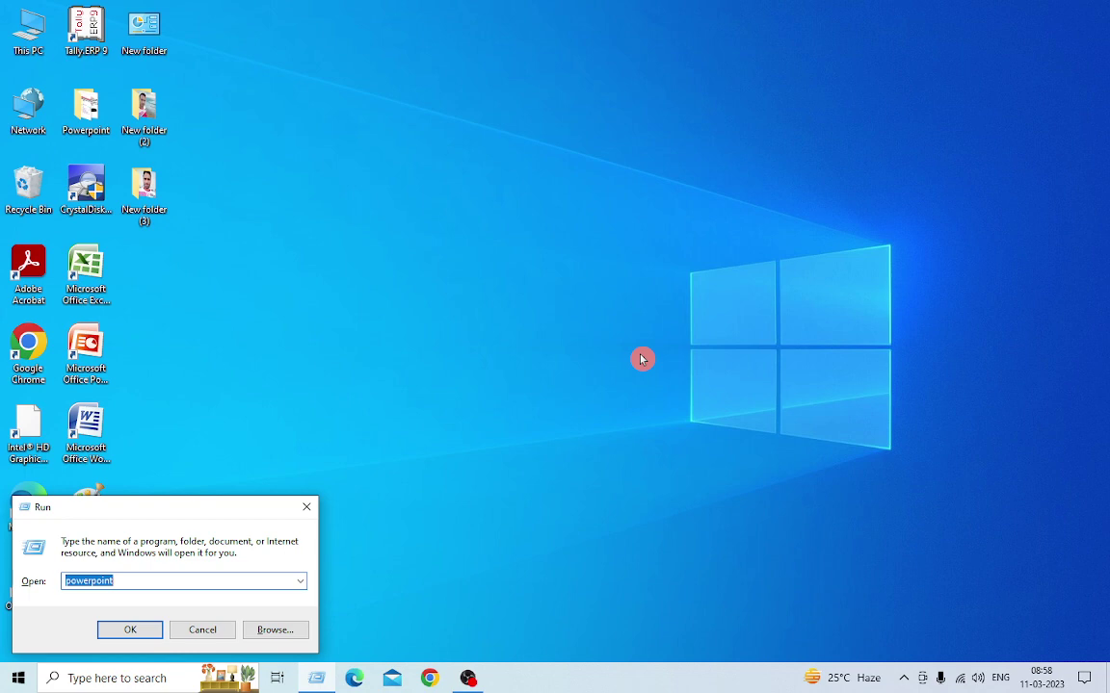
- Launch Microsoft PowerPoint with the Run command "powerpnt", and close it again
{"action": "key", "text": "BackSpace"}
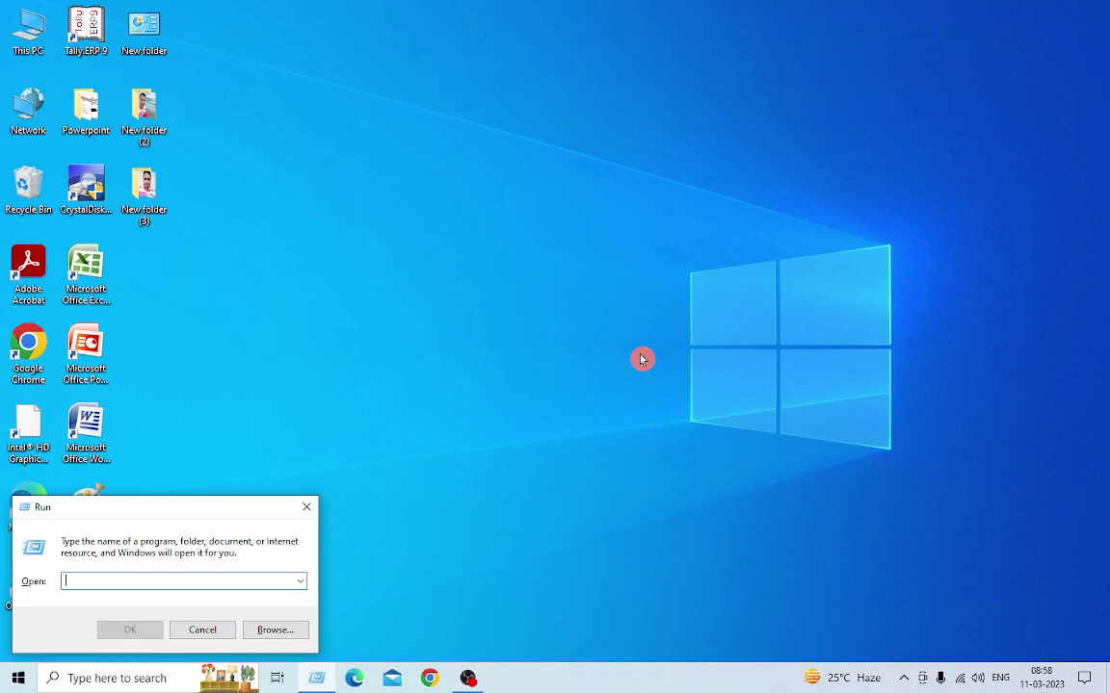
{"action": "type", "text": "power"}
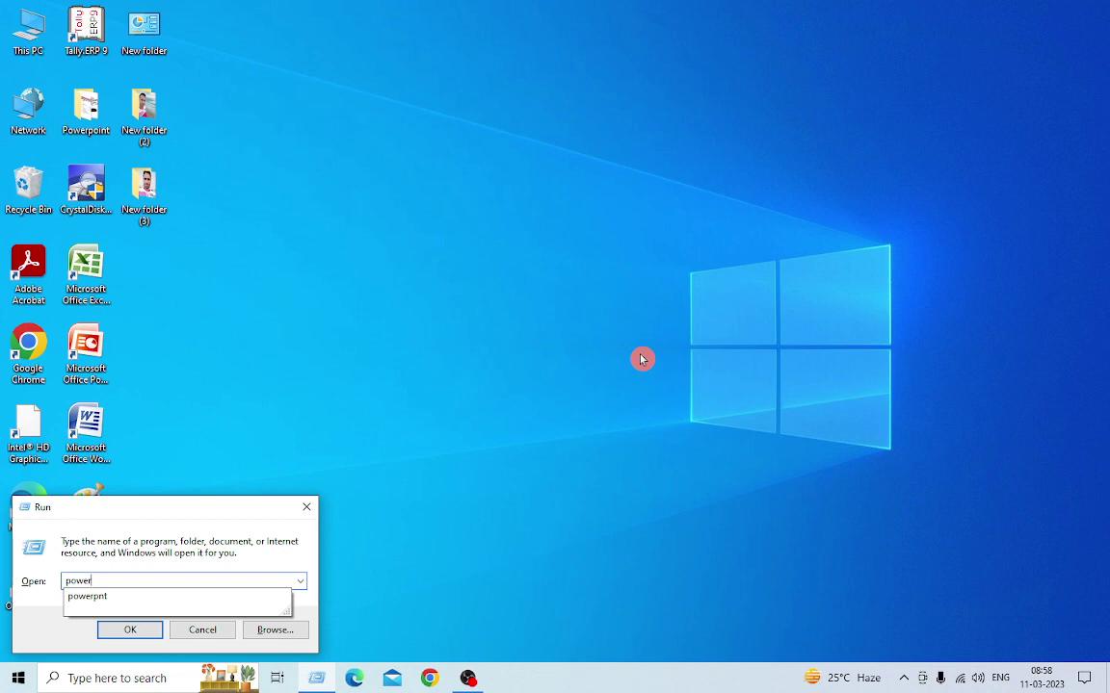
{"action": "type", "text": "pnt"}
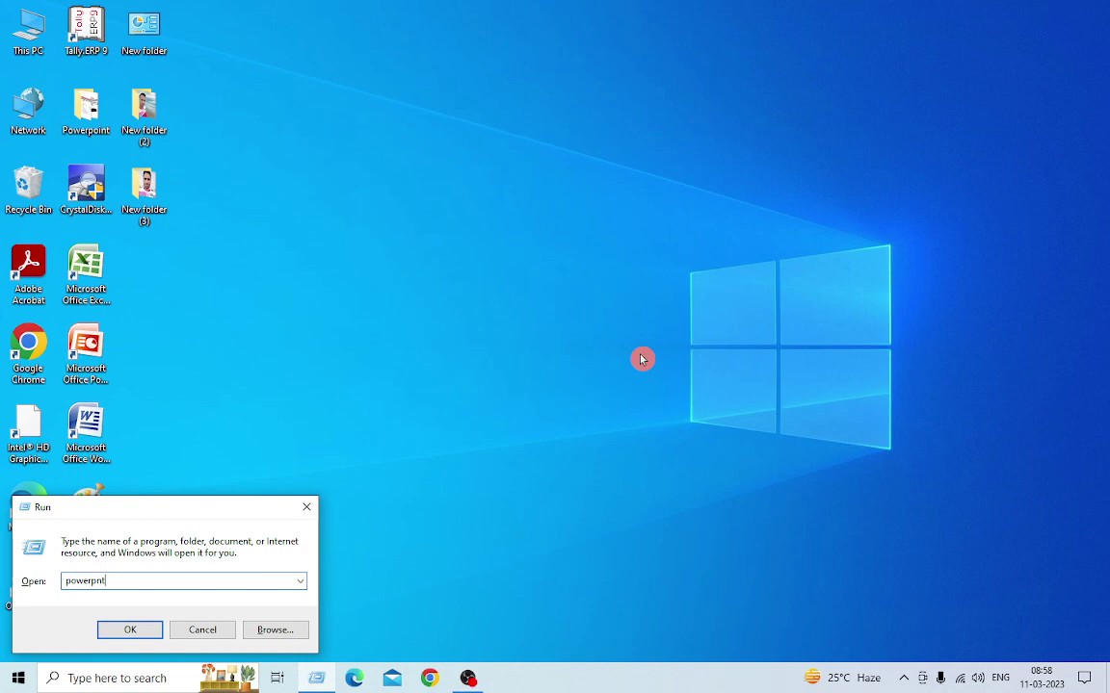
{"action": "key", "text": "Return"}
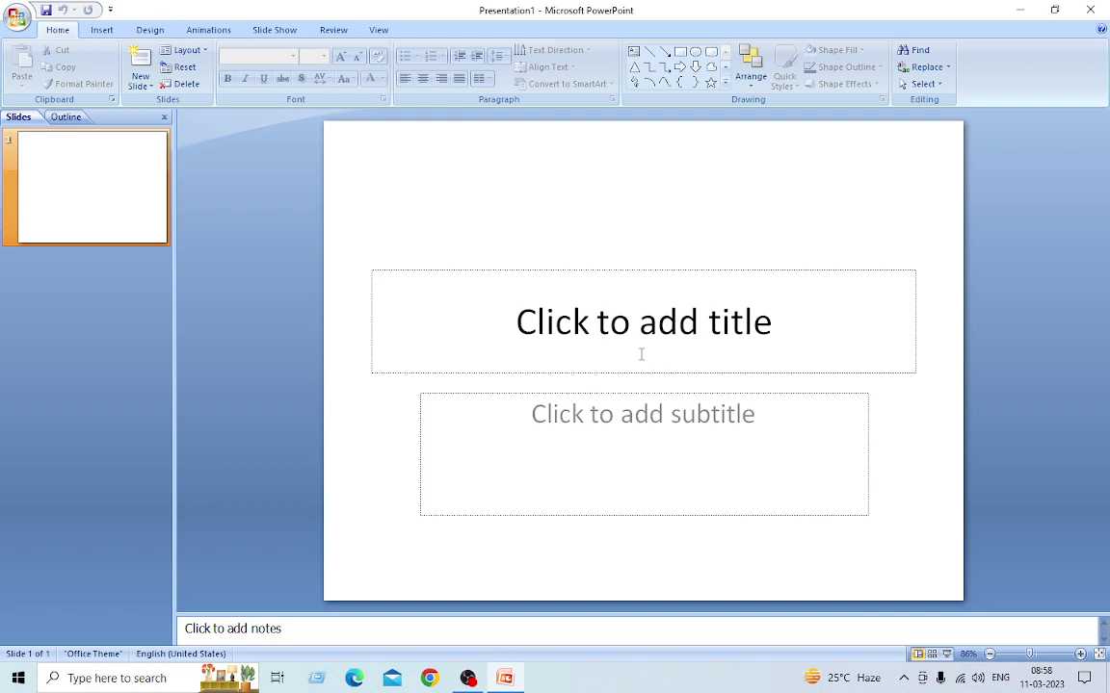
{"action": "key", "text": "alt+F4"}
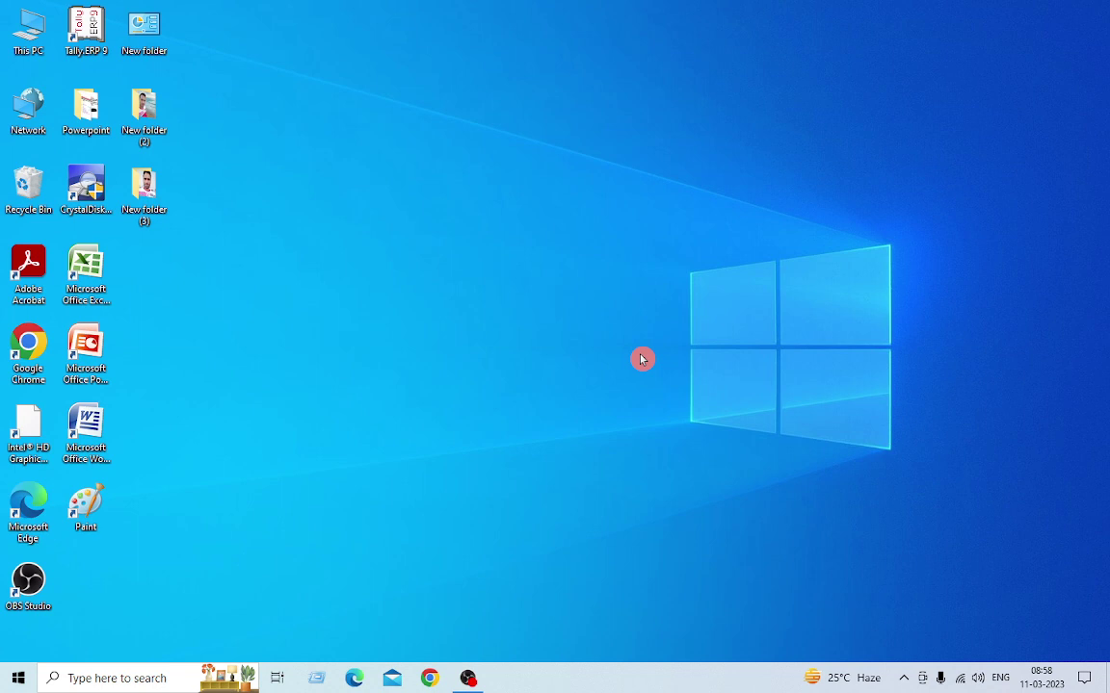
- Try to launch Microsoft Access from the Windows Run dialog with the command "access"
{"action": "key", "text": "super+r"}
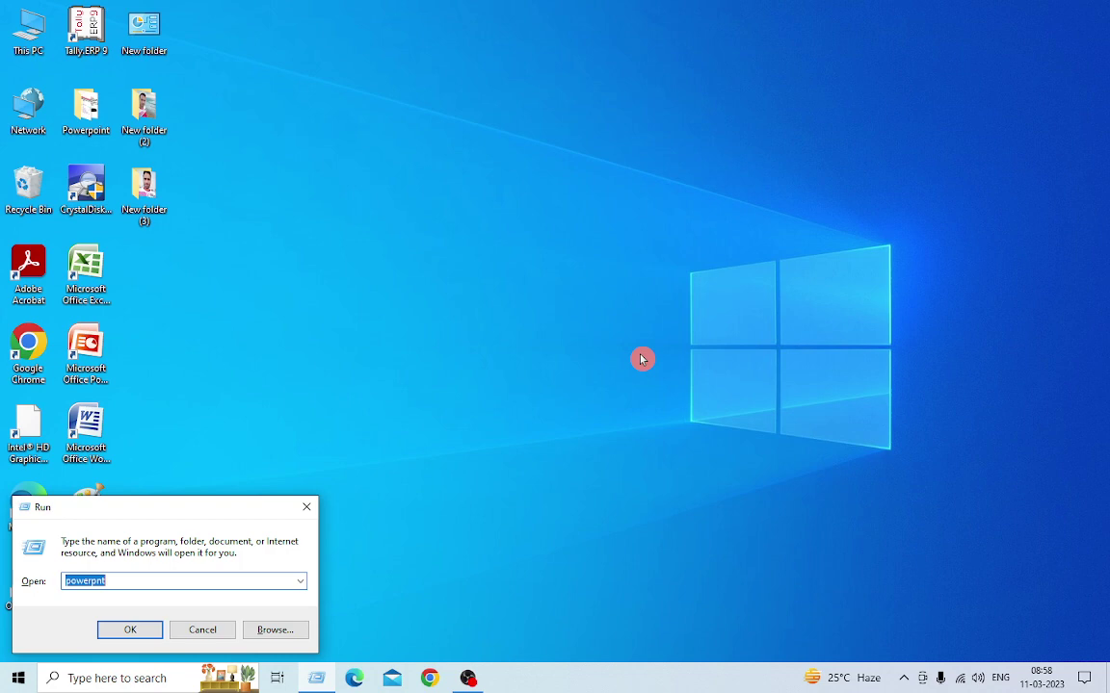
{"action": "type", "text": "accc"}
{"action": "key", "text": "BackSpace"}
{"action": "type", "text": "ess"}
{"action": "key", "text": "Return"}
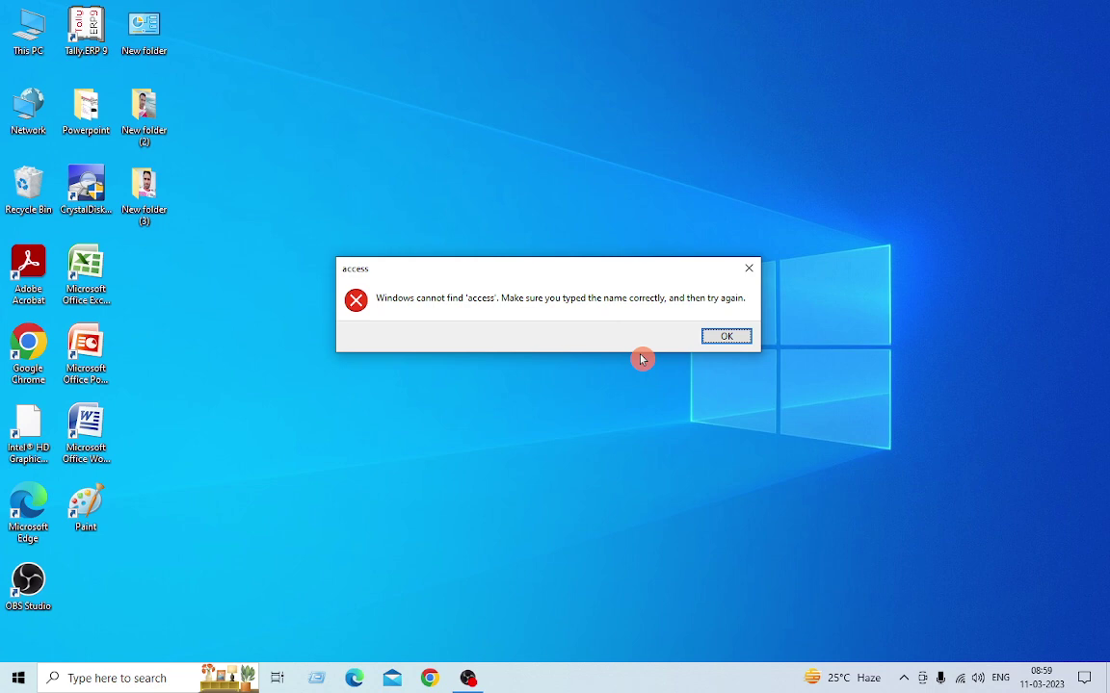
{"action": "key", "text": "Return"}
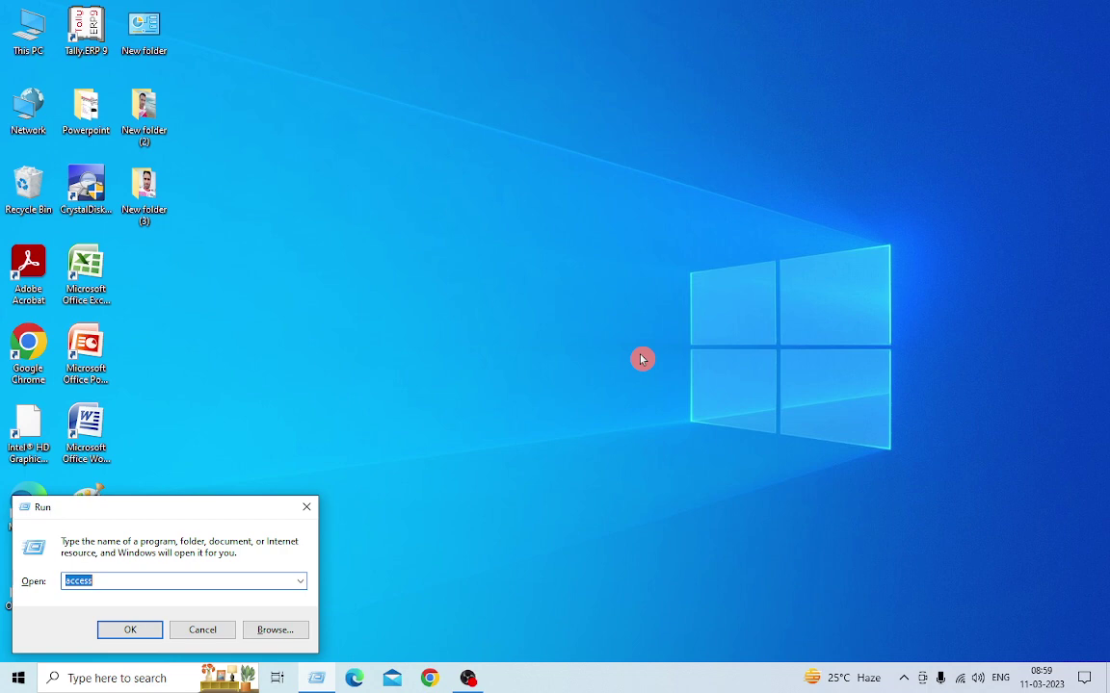
- Launch Microsoft Access with the Run command "msaccess", and close it again
{"action": "key", "text": "BackSpace"}
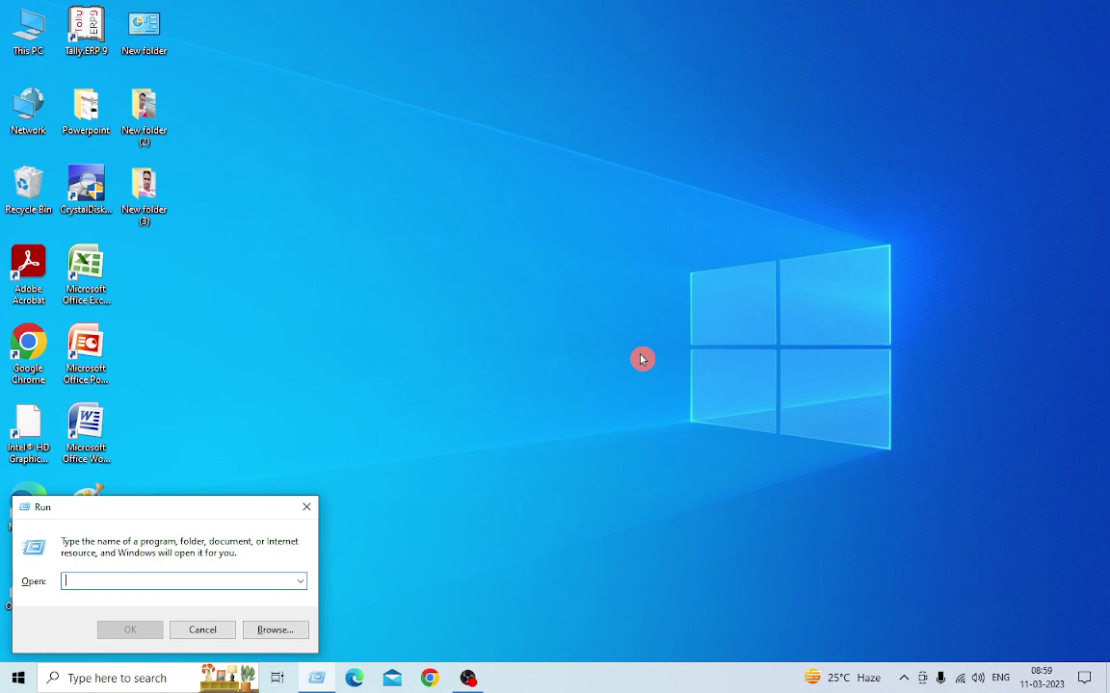
{"action": "type", "text": "ms"}
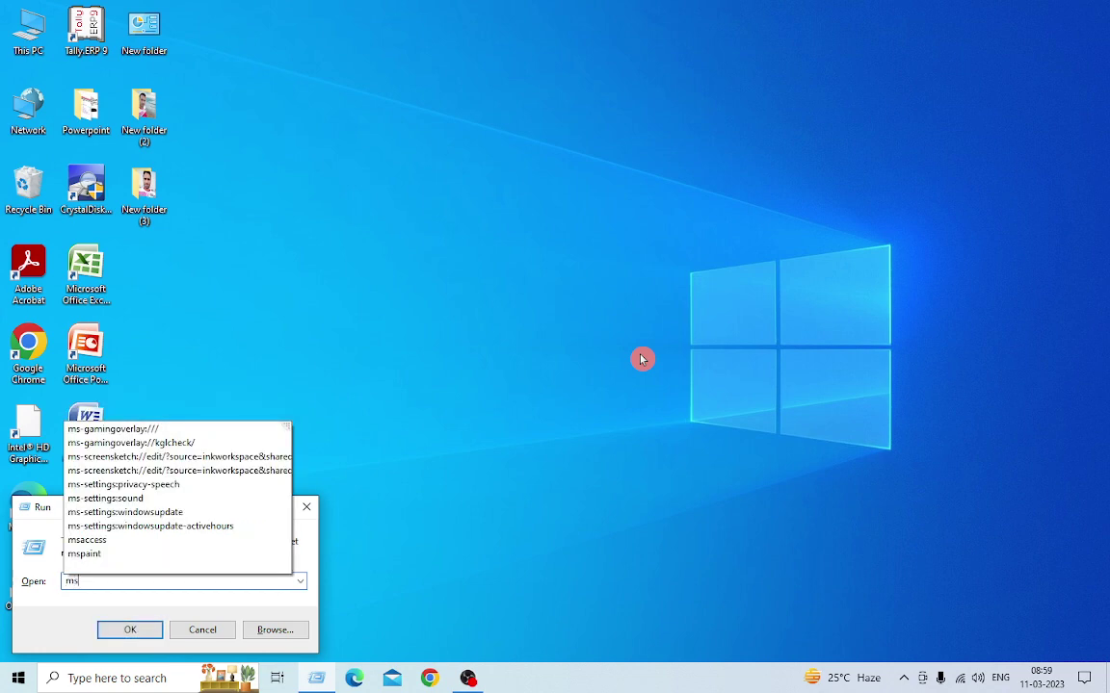
{"action": "type", "text": "acc"}
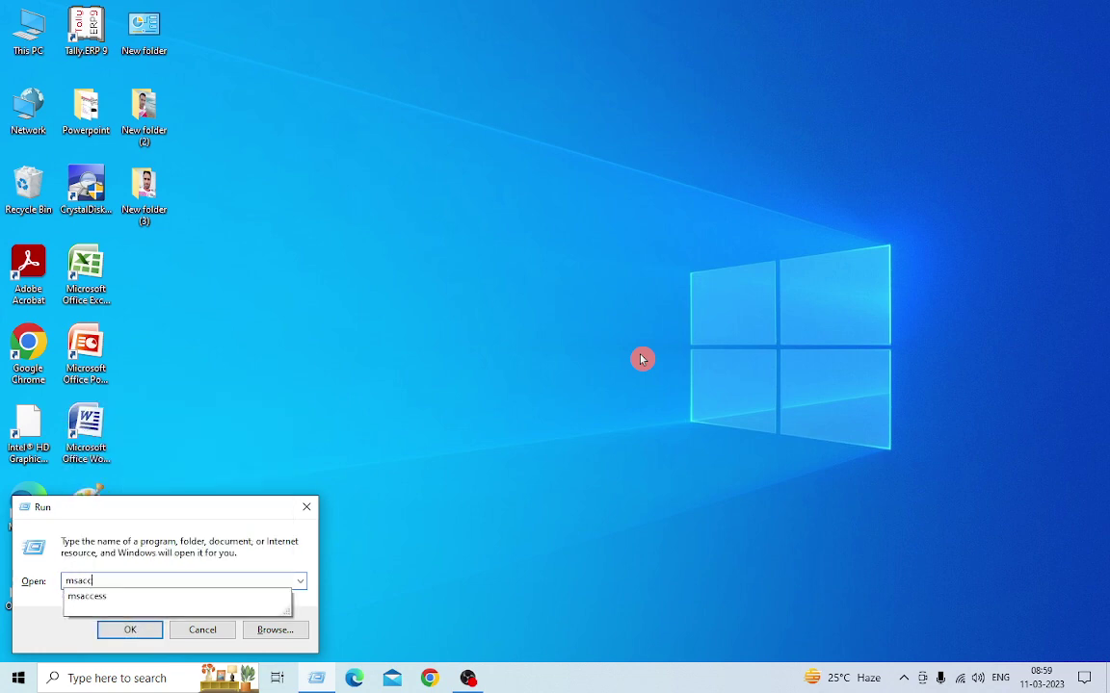
{"action": "type", "text": "ess"}
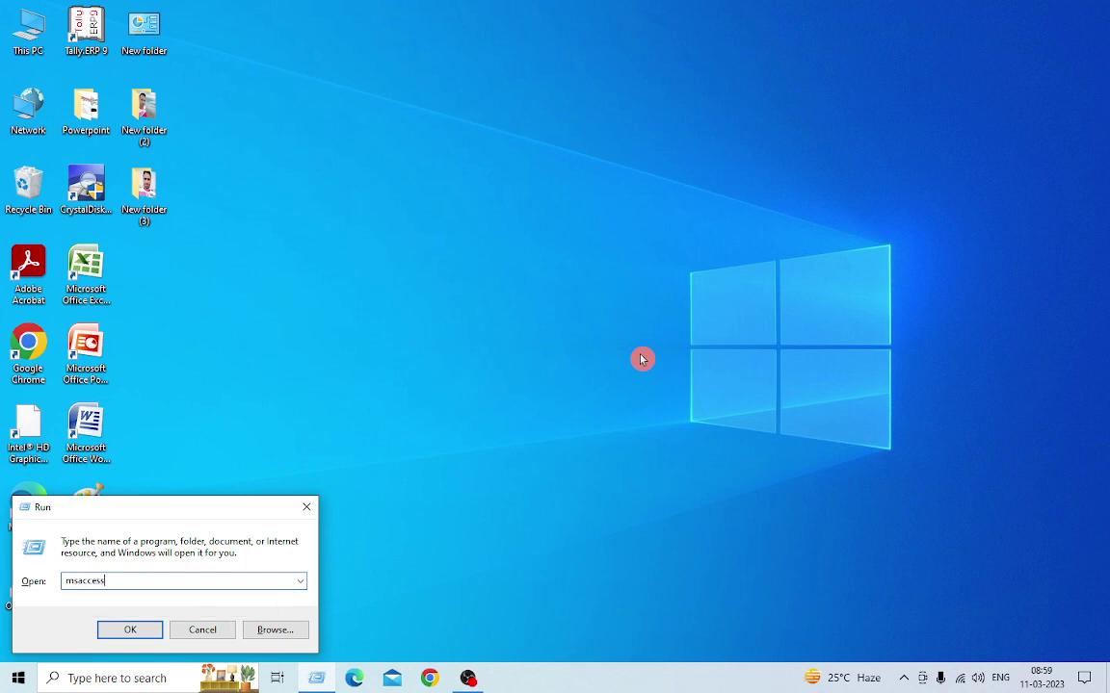
{"action": "key", "text": "Return"}
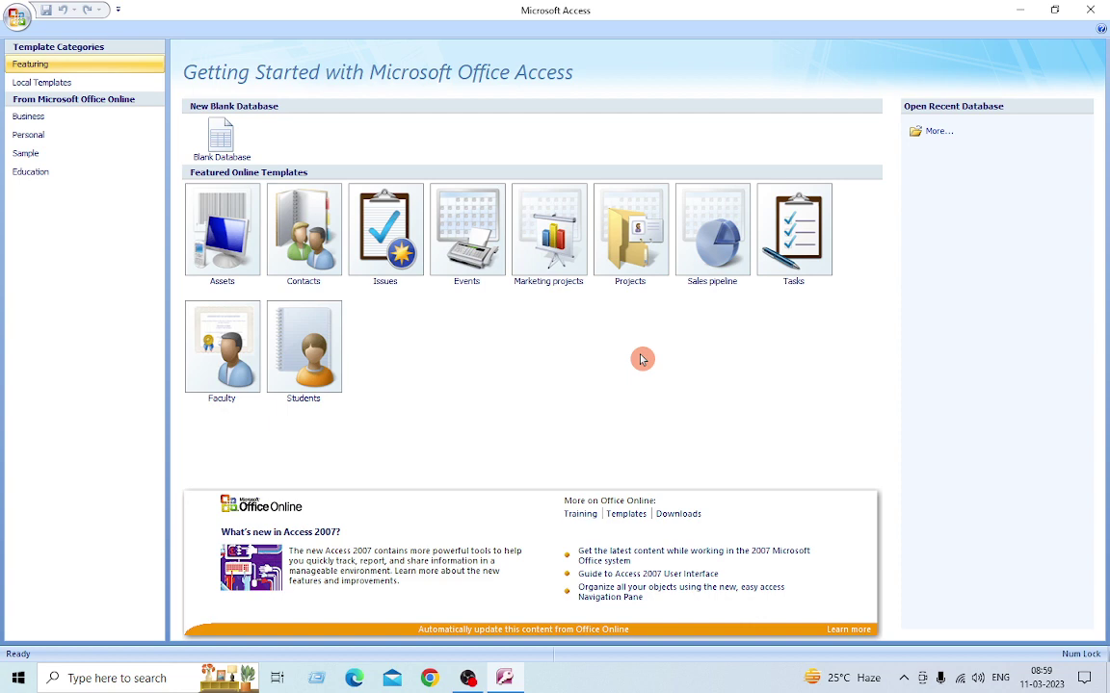
{"action": "key", "text": "alt+F4"}
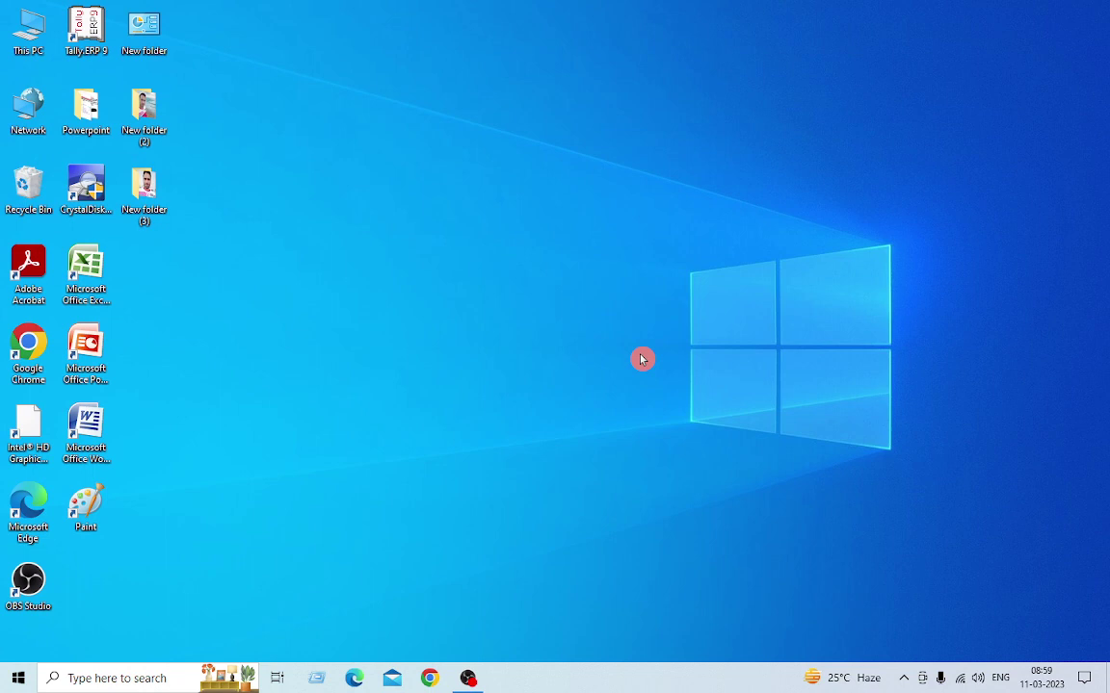
- Try to launch Microsoft Outlook from the Windows Run dialog with the command "msoutlook"
{"action": "key", "text": "super+r"}
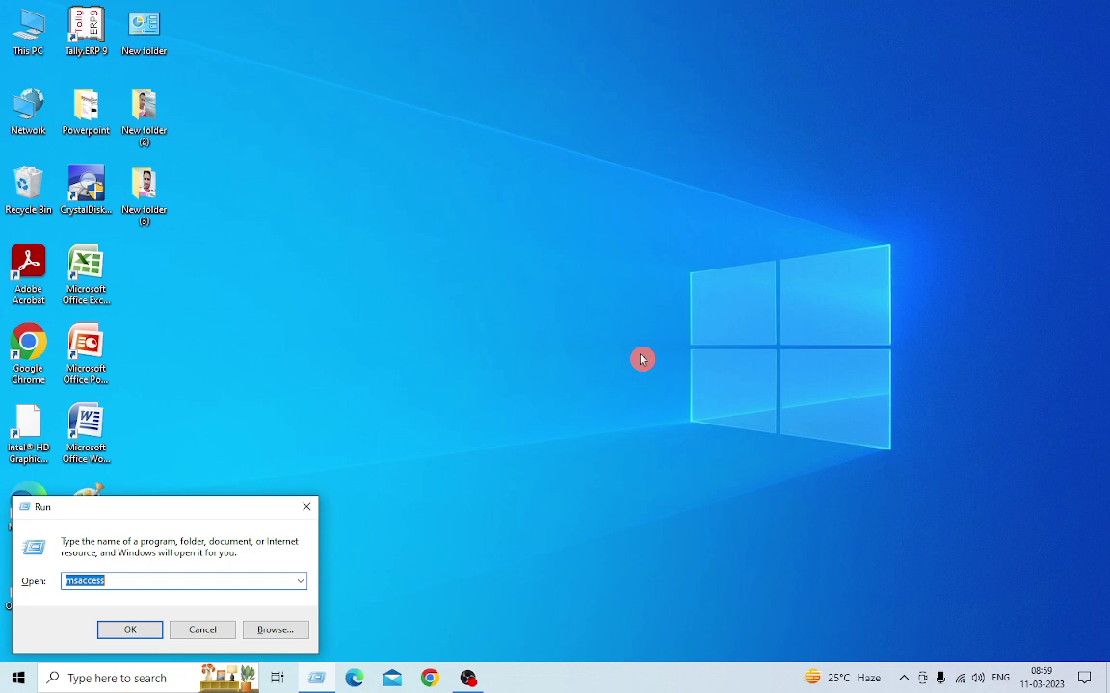
{"action": "type", "text": "msoutlook"}
{"action": "key", "text": "Return"}
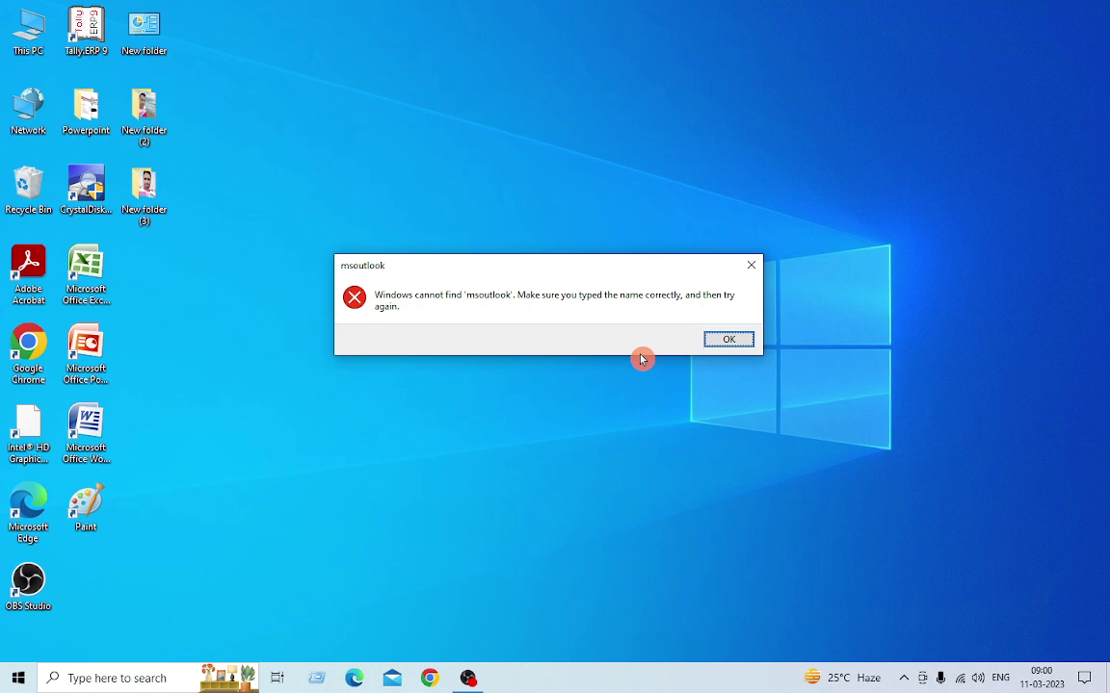
{"action": "key", "text": "Return"}
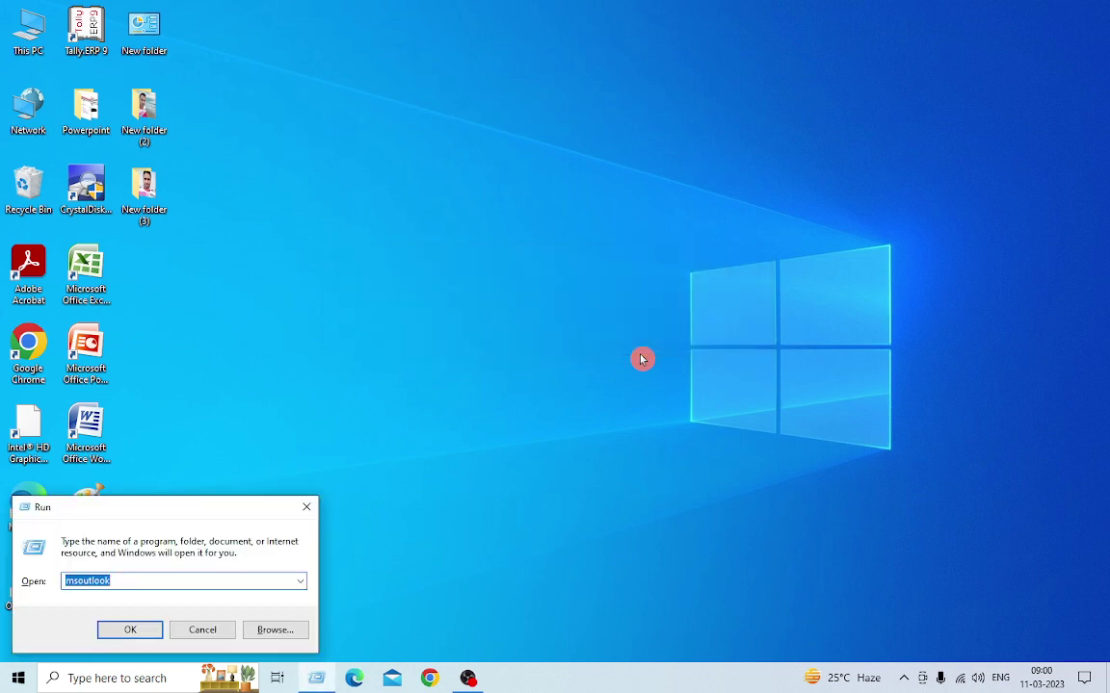
- Launch Microsoft Outlook with the Run command "outlook", and close it again
{"action": "type", "text": "o"}
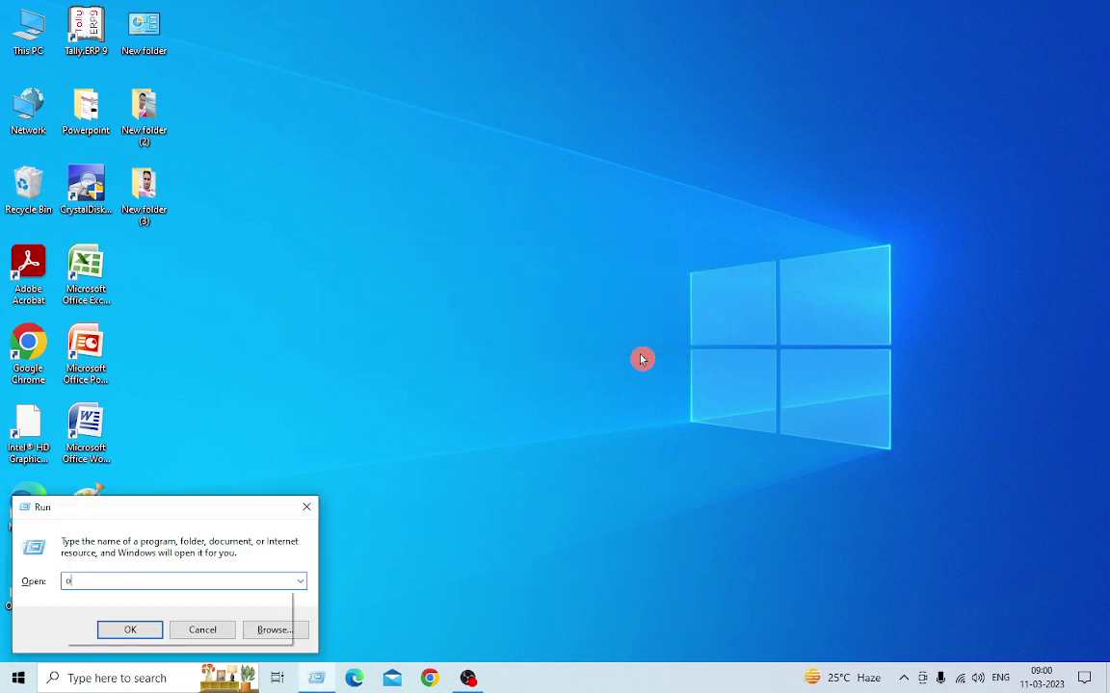
{"action": "type", "text": "utlook"}
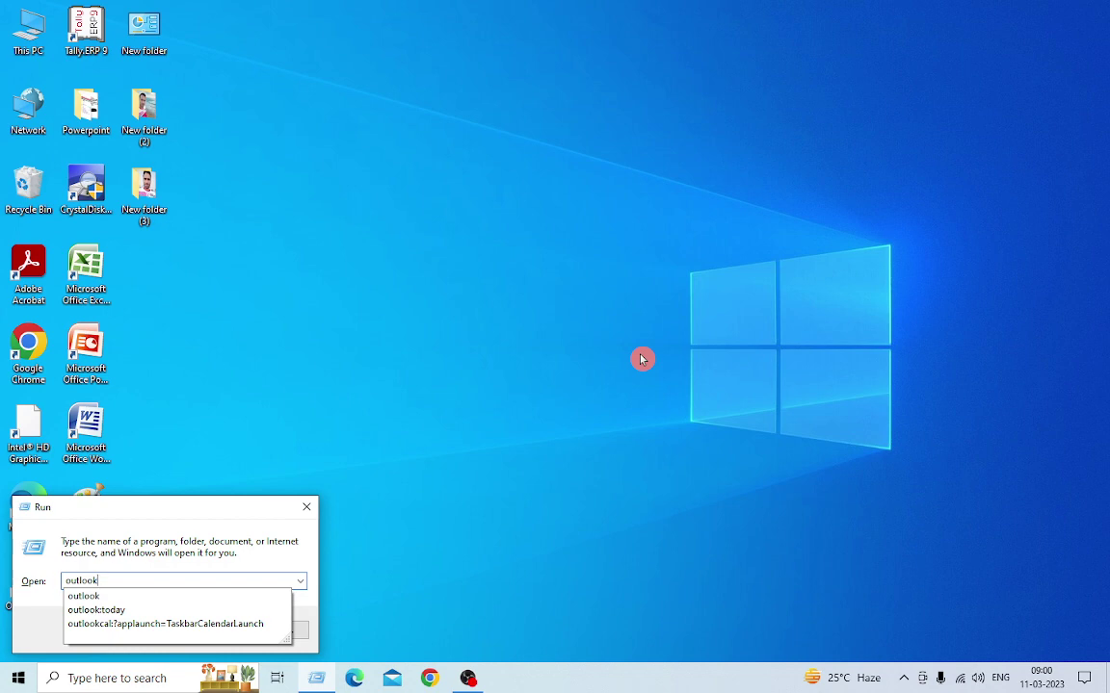
{"action": "key", "text": "Return"}
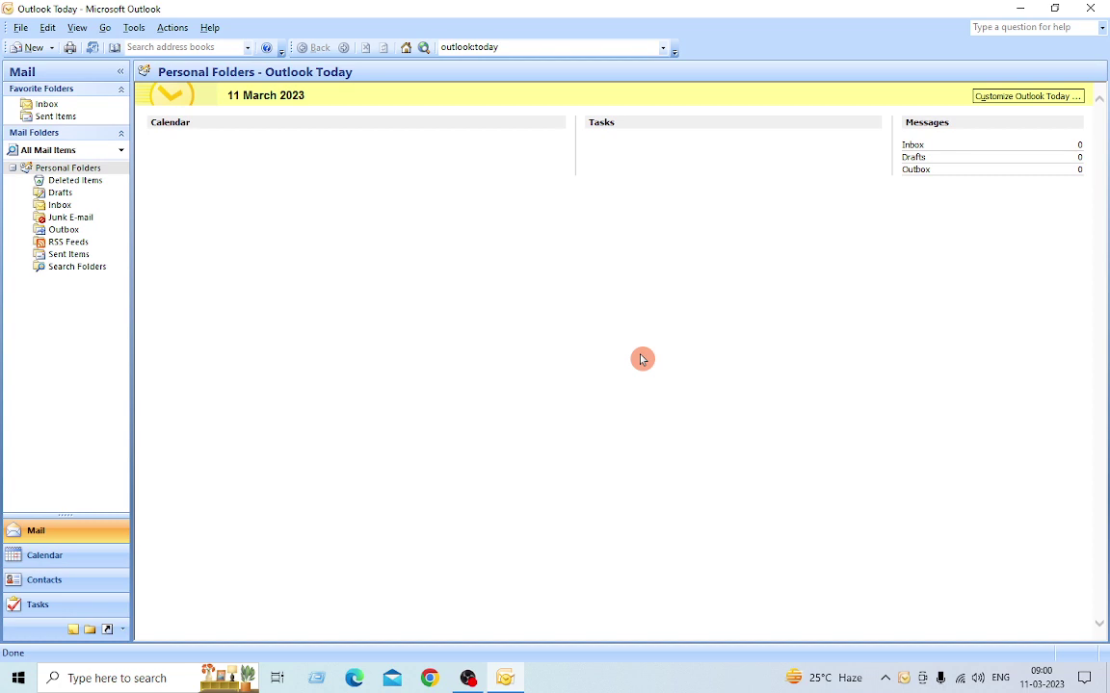
{"action": "key", "text": "alt+F4"}
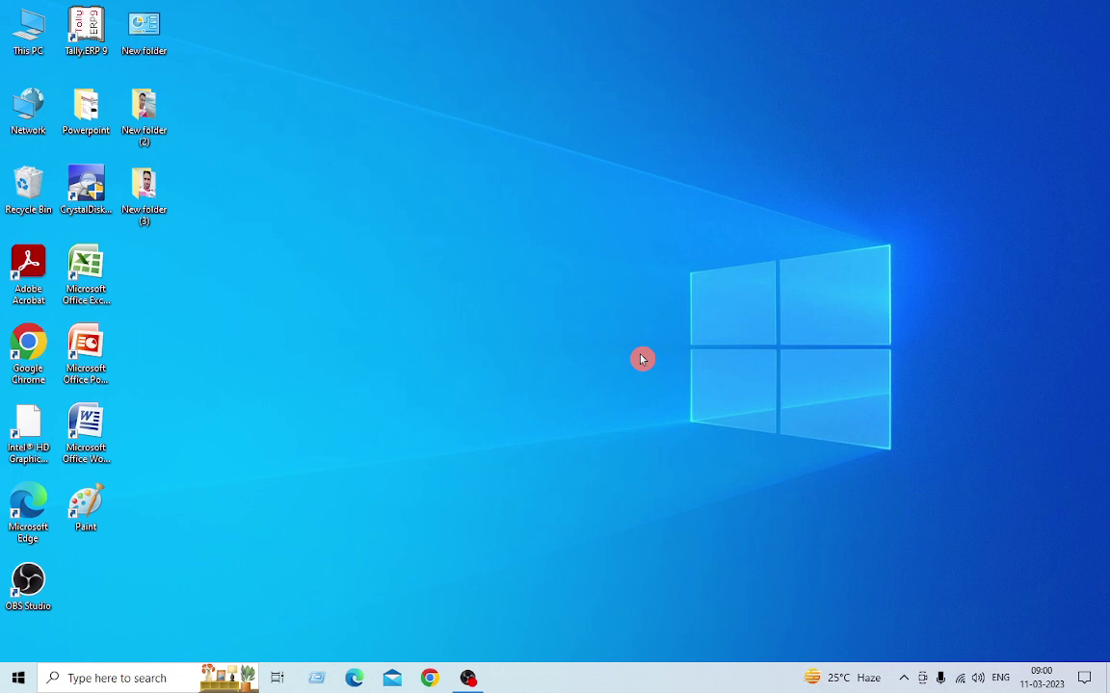
- Try to launch Google Chrome from the Windows Run dialog with the command "google chrome"
{"action": "key", "text": "super+r"}
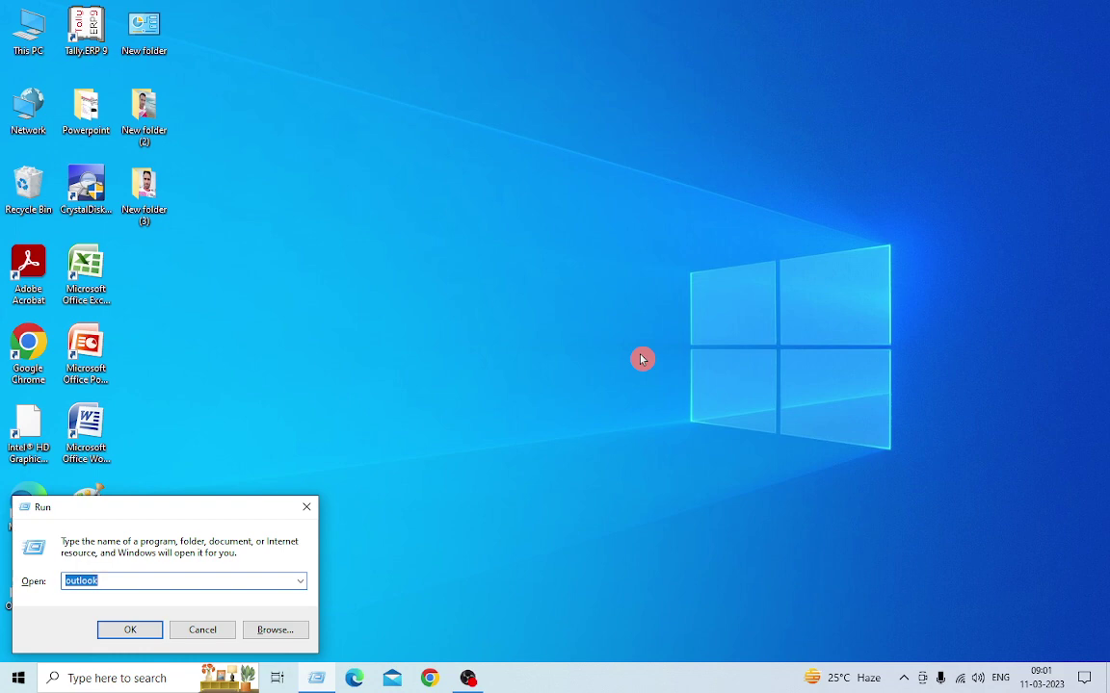
{"action": "key", "text": "BackSpace"}
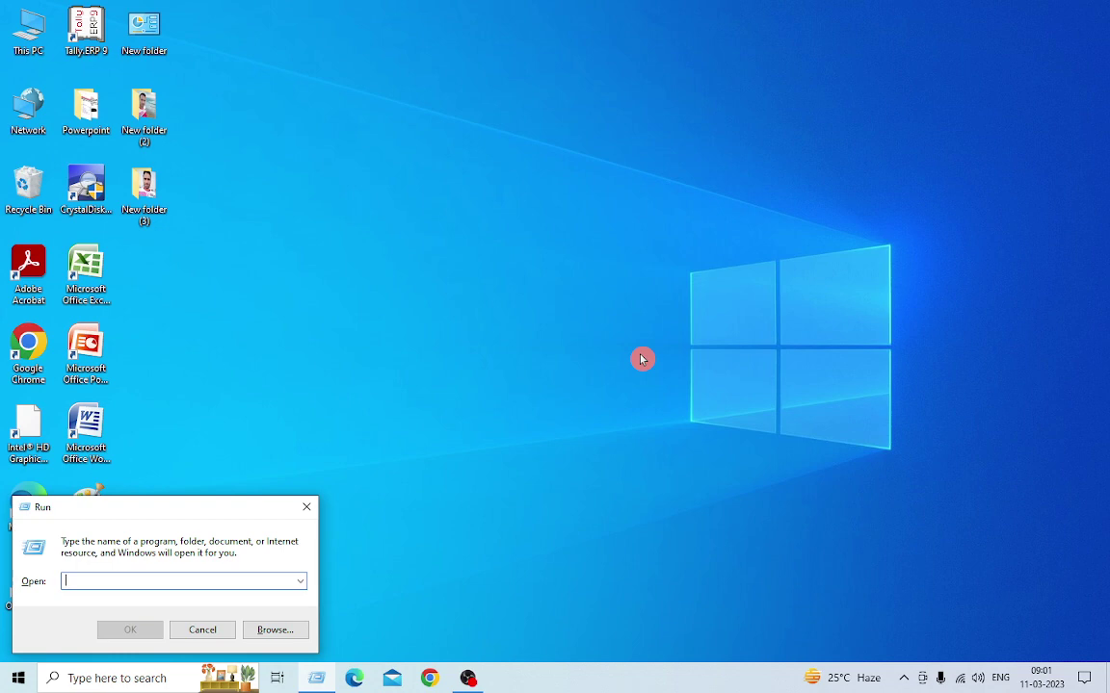
{"action": "type", "text": "googl"}
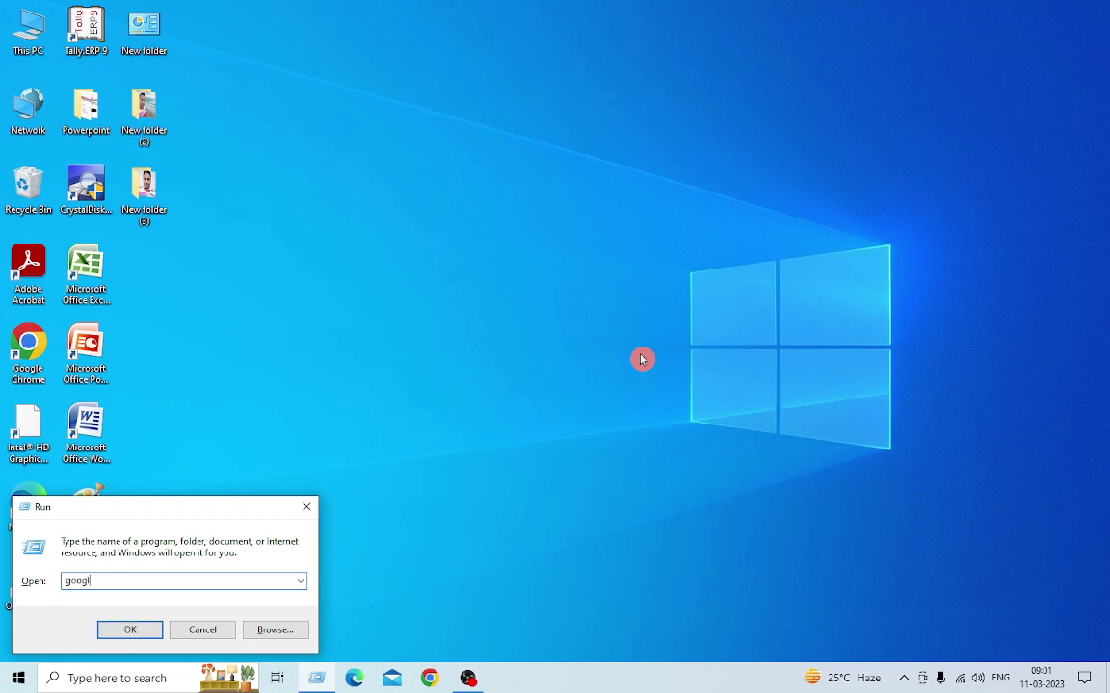
{"action": "type", "text": "e chrome"}
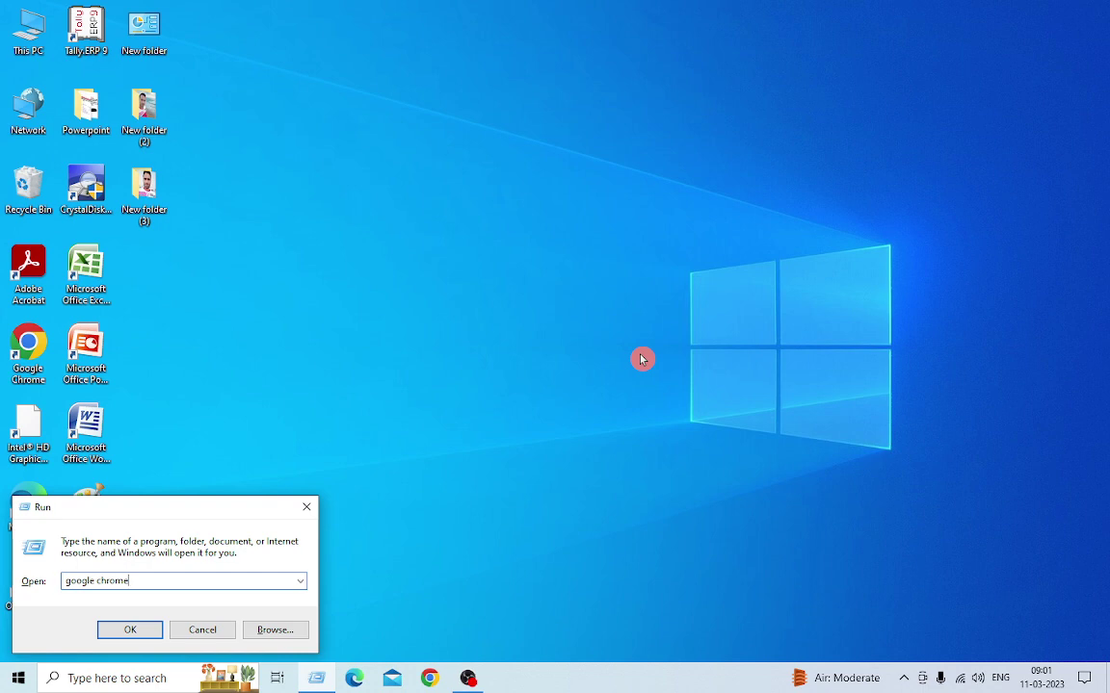
{"action": "key", "text": "Return"}
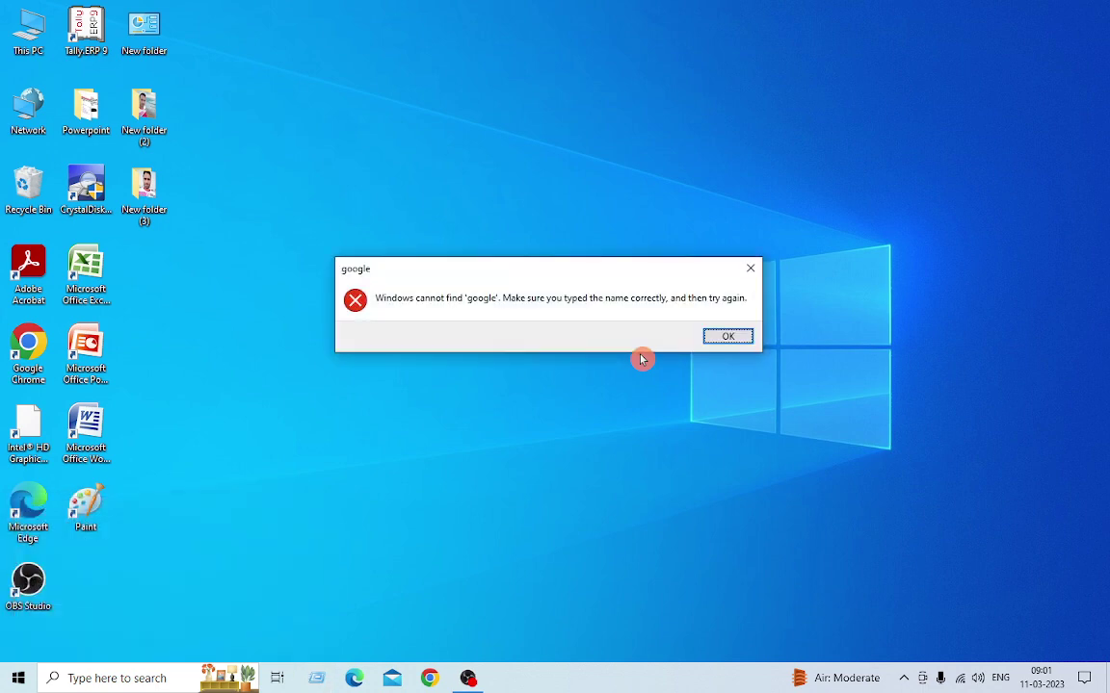
{"action": "key", "text": "Return"}
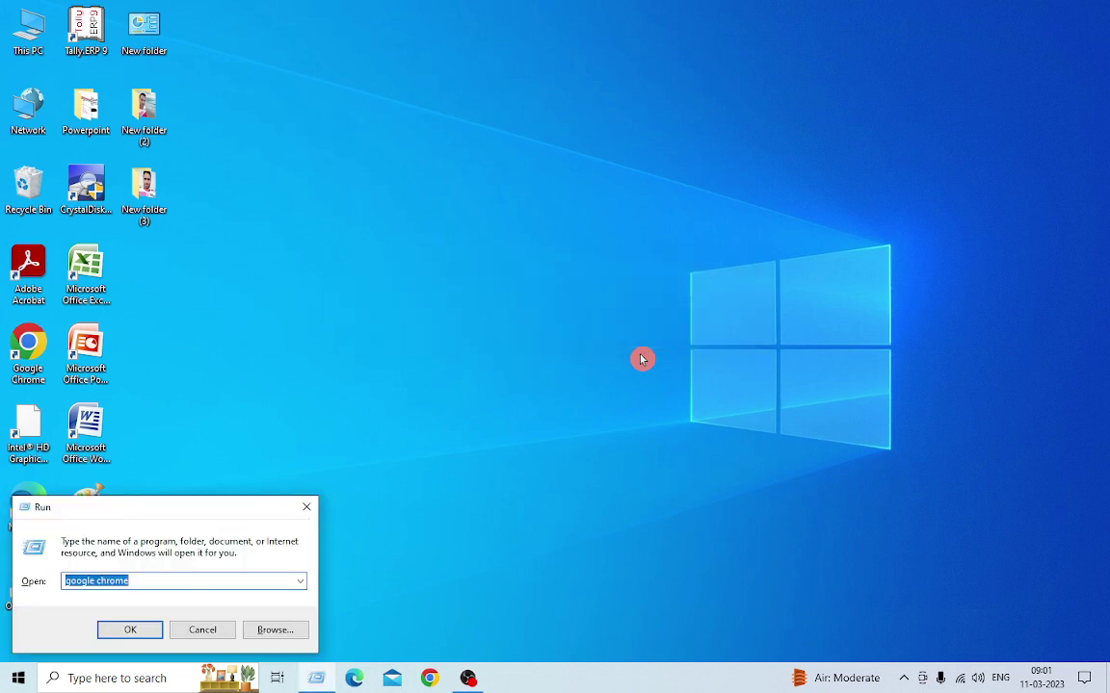
- Shorten the Run command to "google" and try to launch Google Chrome with it
{"action": "key", "text": "End"}
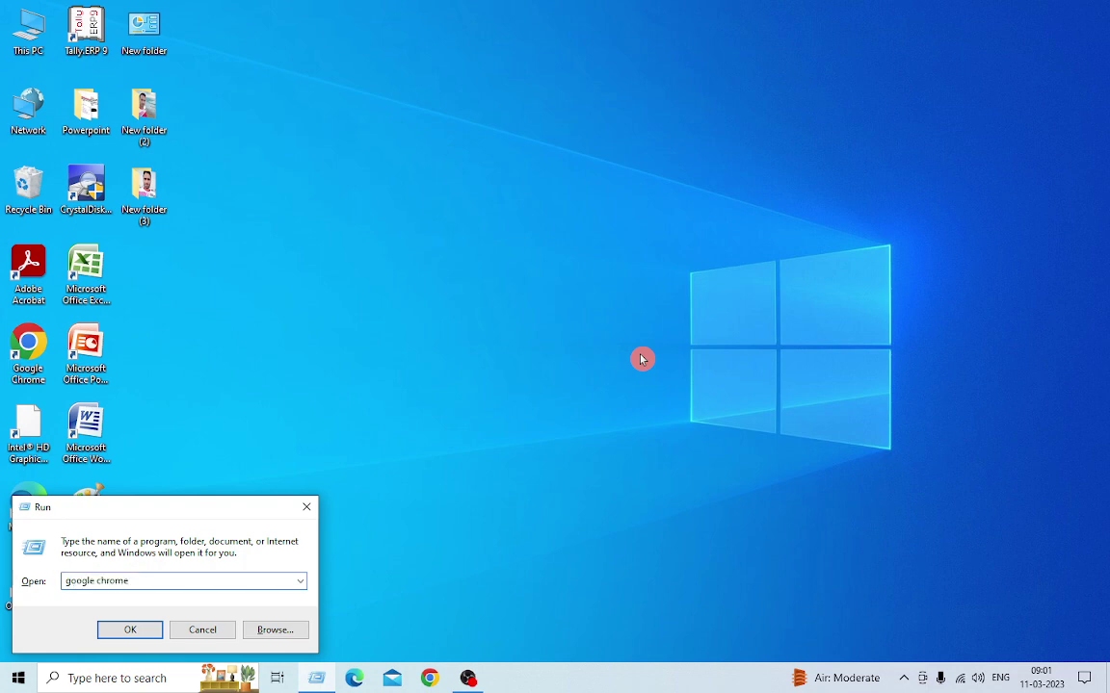
{"action": "key", "text": "BackSpace"}
{"action": "key", "text": "BackSpace"}
{"action": "key", "text": "BackSpace"}
{"action": "key", "text": "BackSpace"}
{"action": "key", "text": "BackSpace"}
{"action": "key", "text": "BackSpace"}
{"action": "key", "text": "BackSpace"}
{"action": "key", "text": "Return"}
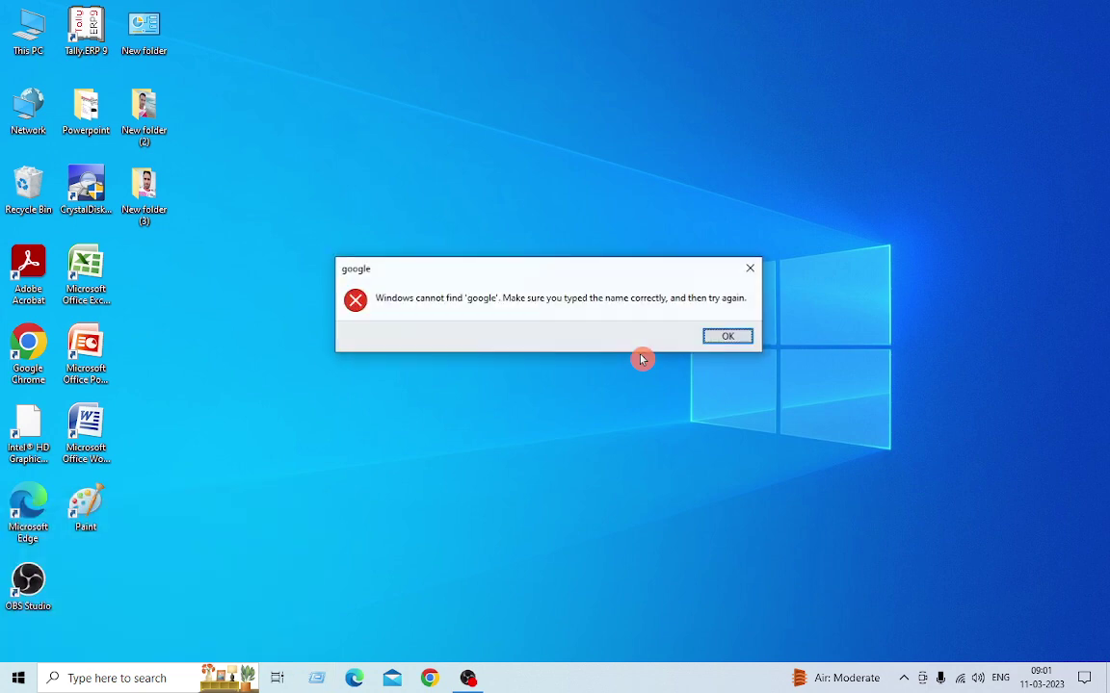
{"action": "key", "text": "Return"}
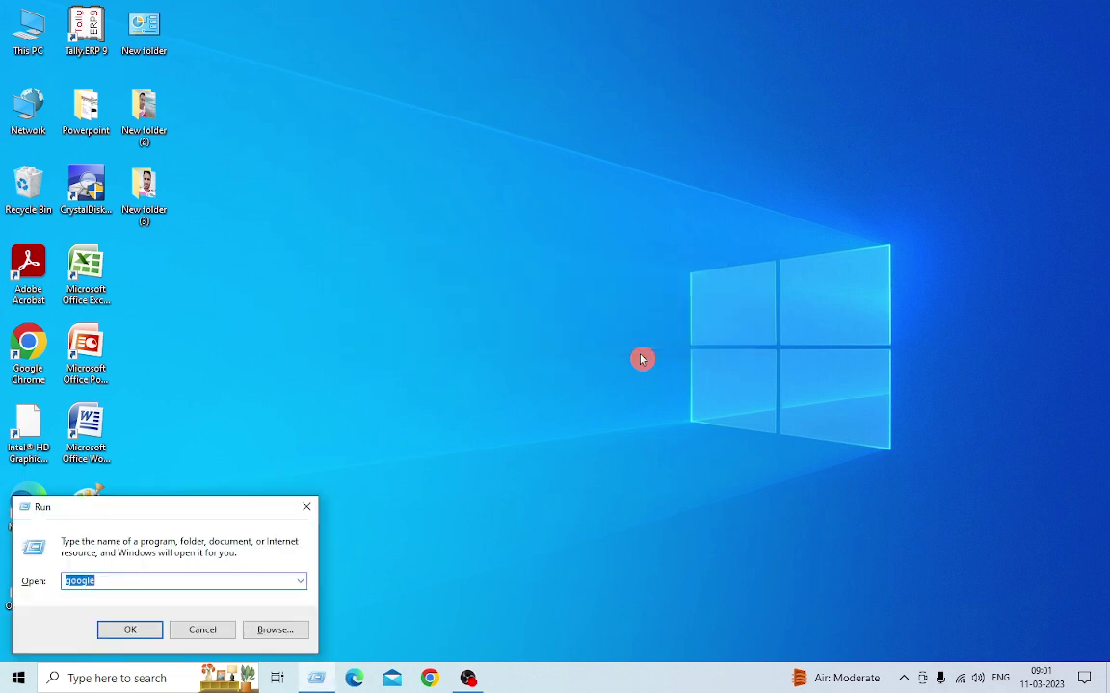
- Launch Google Chrome with the Run command "chrome", and close it again
{"action": "key", "text": "BackSpace"}
{"action": "type", "text": "chrome"}
{"action": "key", "text": "Return"}
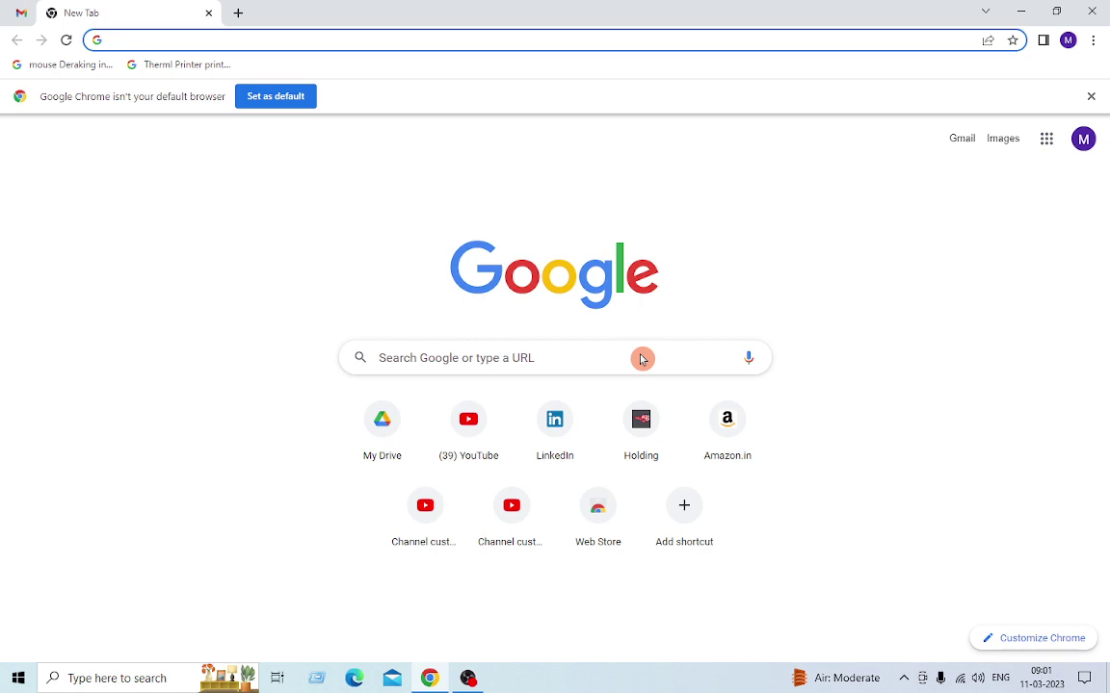
{"action": "key", "text": "alt+F4"}
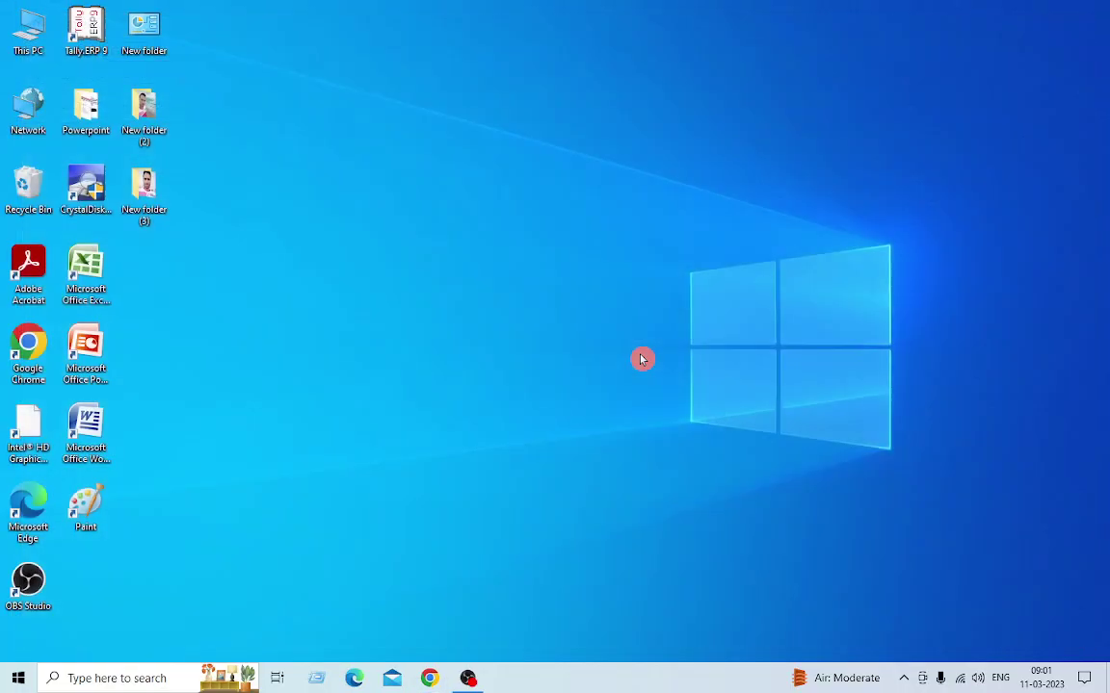